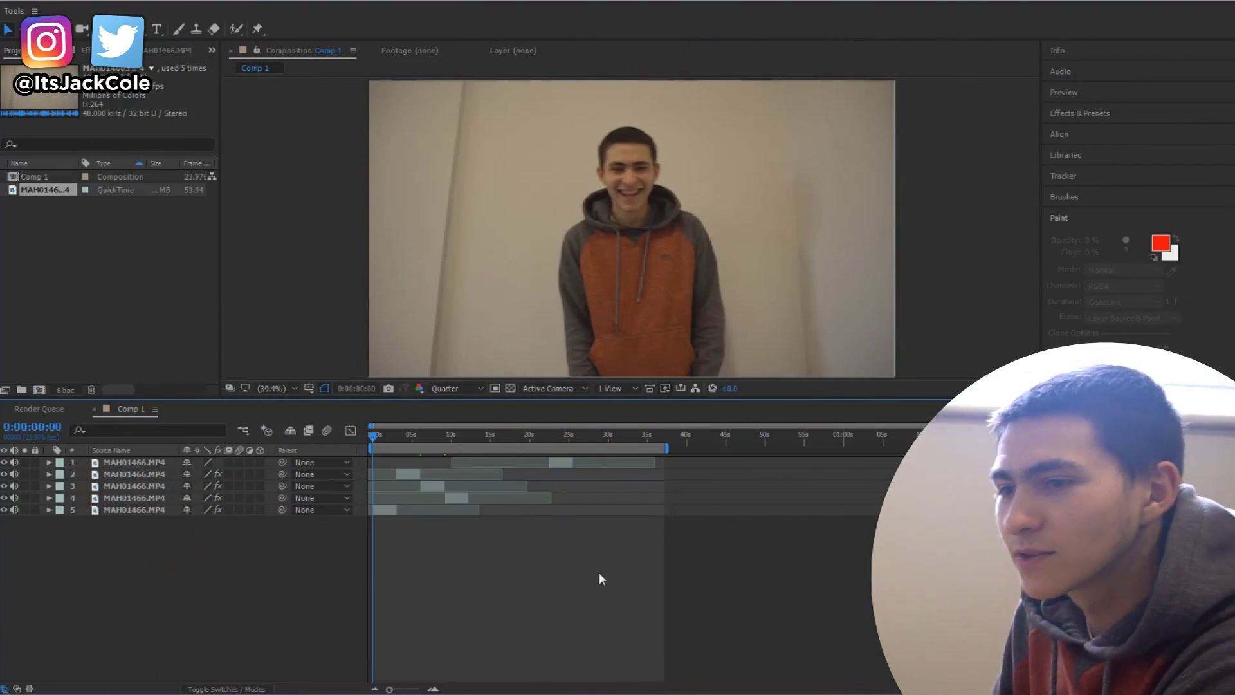
- Preview the composition, then show and hide every layer's Opacity
key("space")
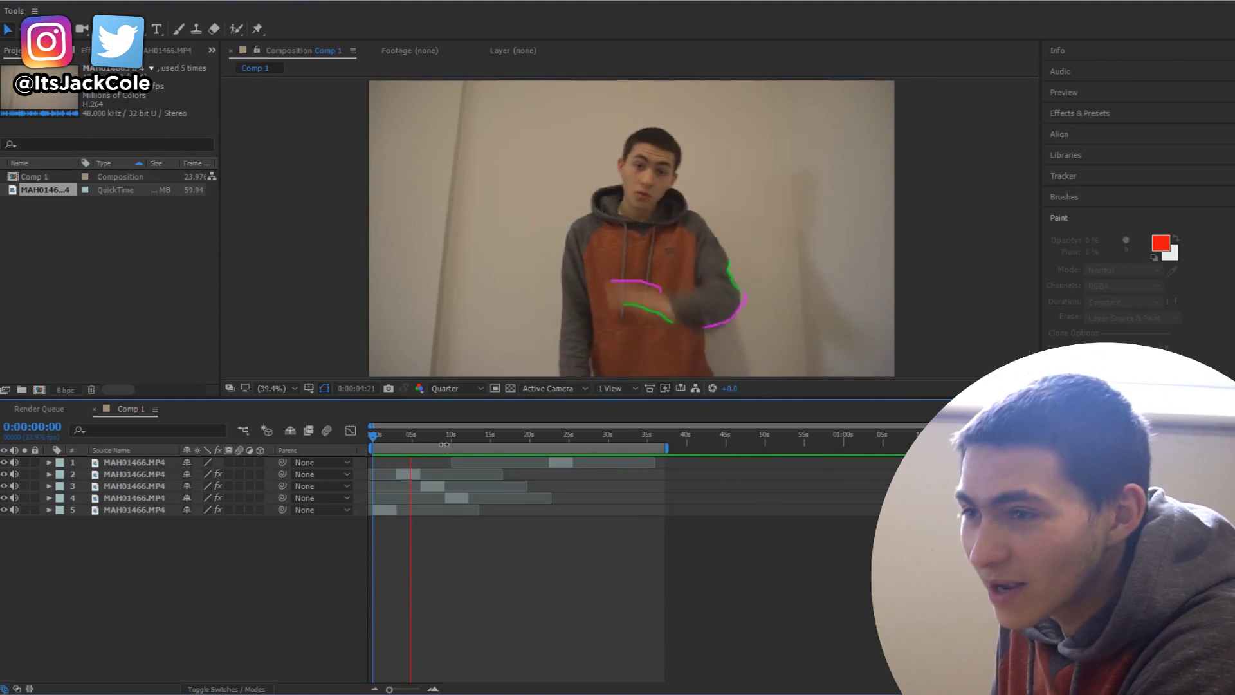
key("space")
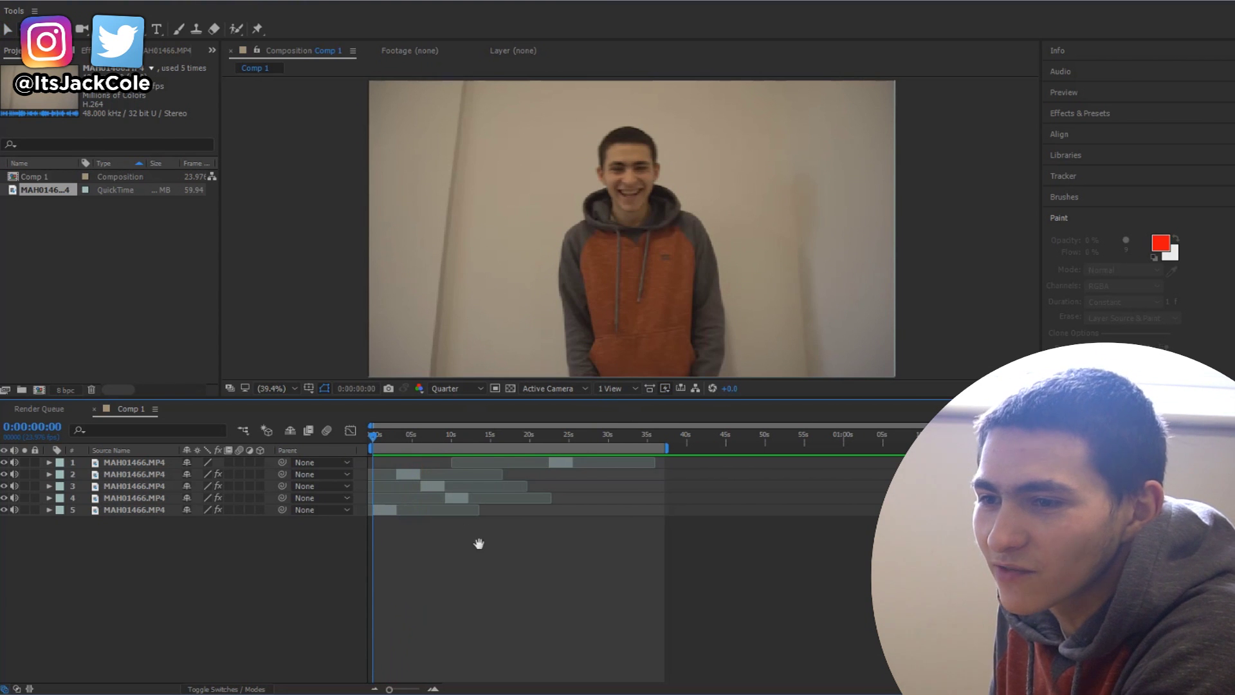
key("t")
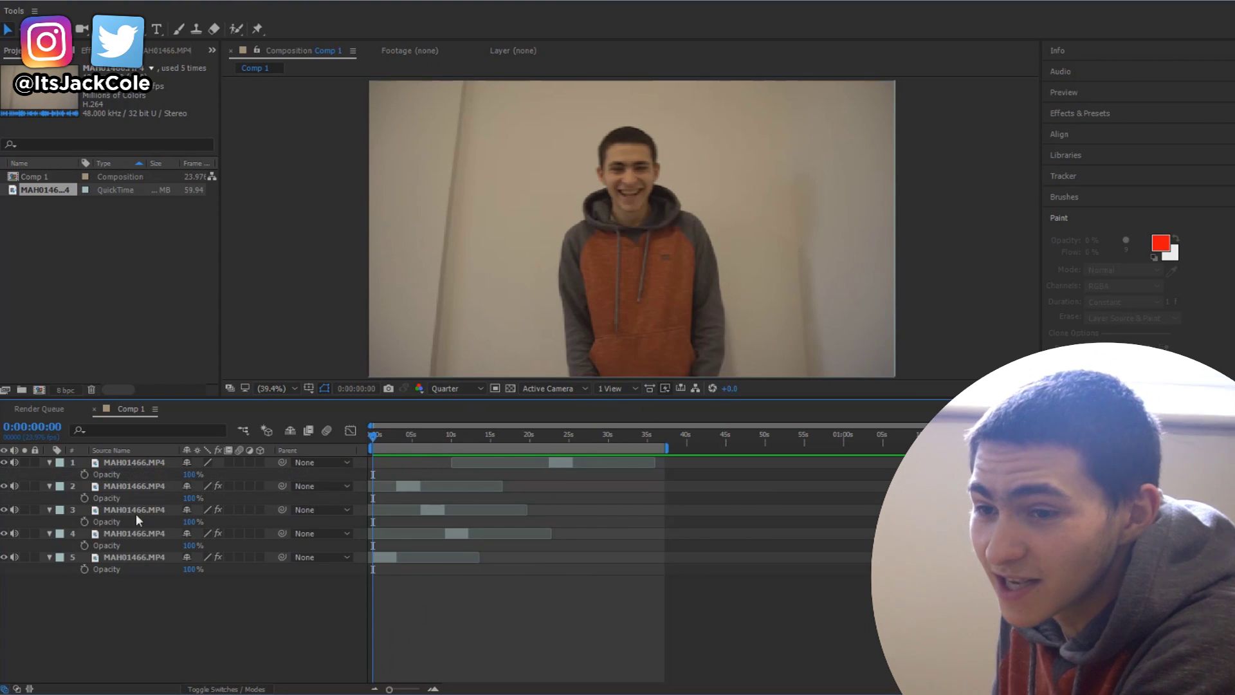
key("ctrl+a")
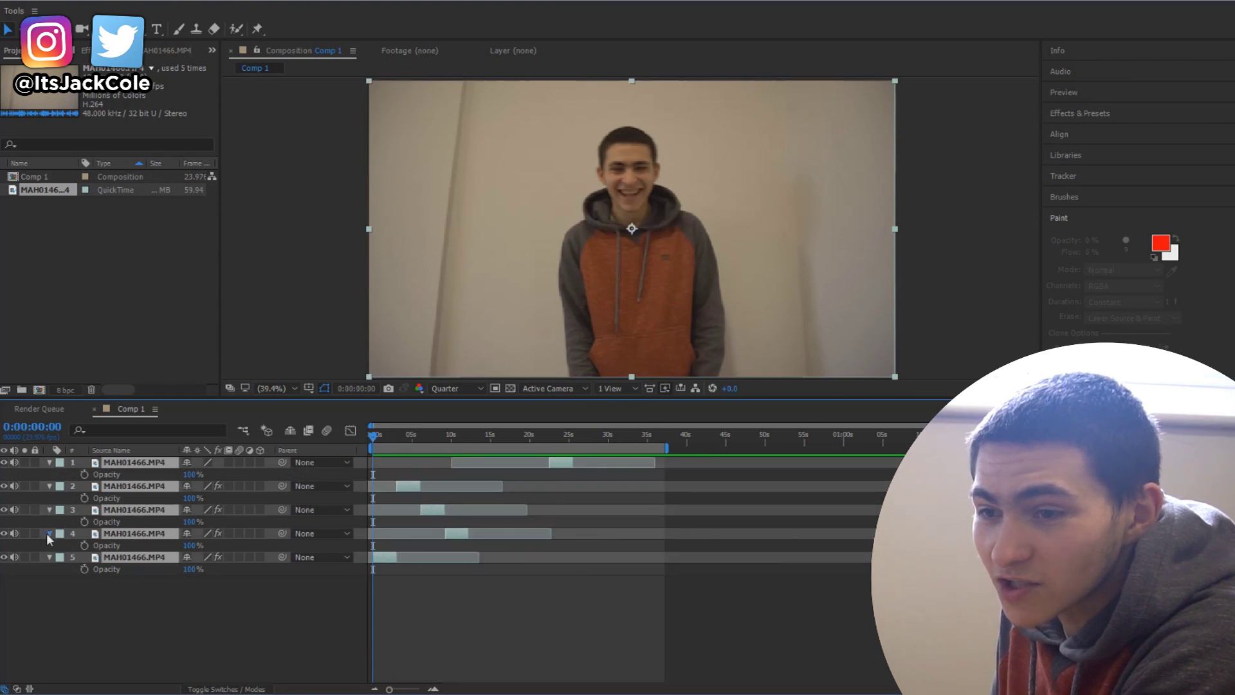
left_click(48, 534)
- Move layers 1–4 below layer 5 and preview the reordered stack
left_click(380, 524)
left_click(379, 511)
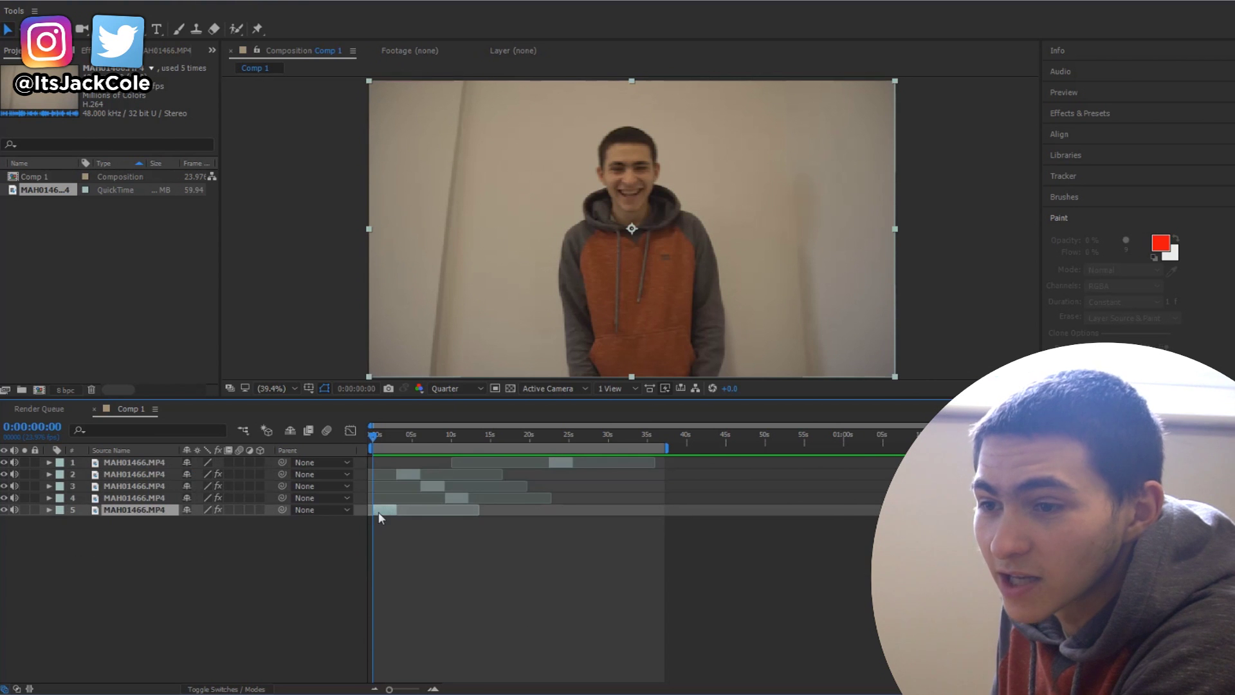
left_click(141, 451)
left_click(140, 461)
left_click(135, 497, "shift")
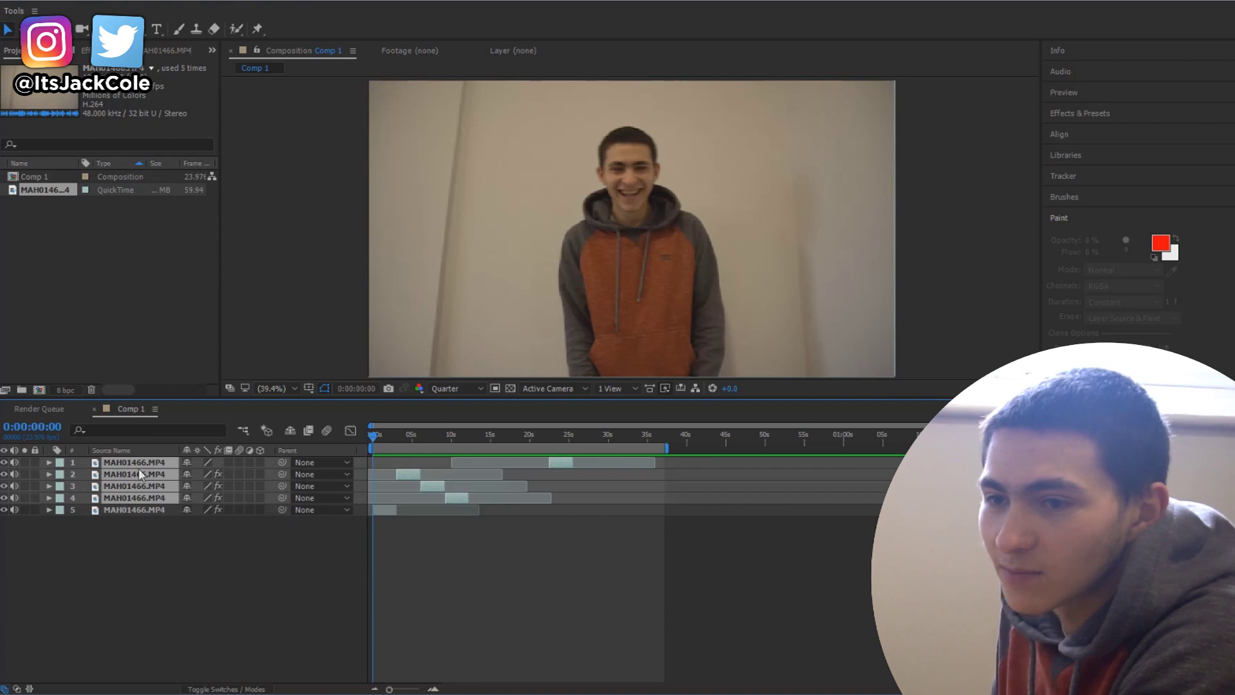
left_click_drag(138, 469, 136, 555)
left_click(513, 543)
key("space")
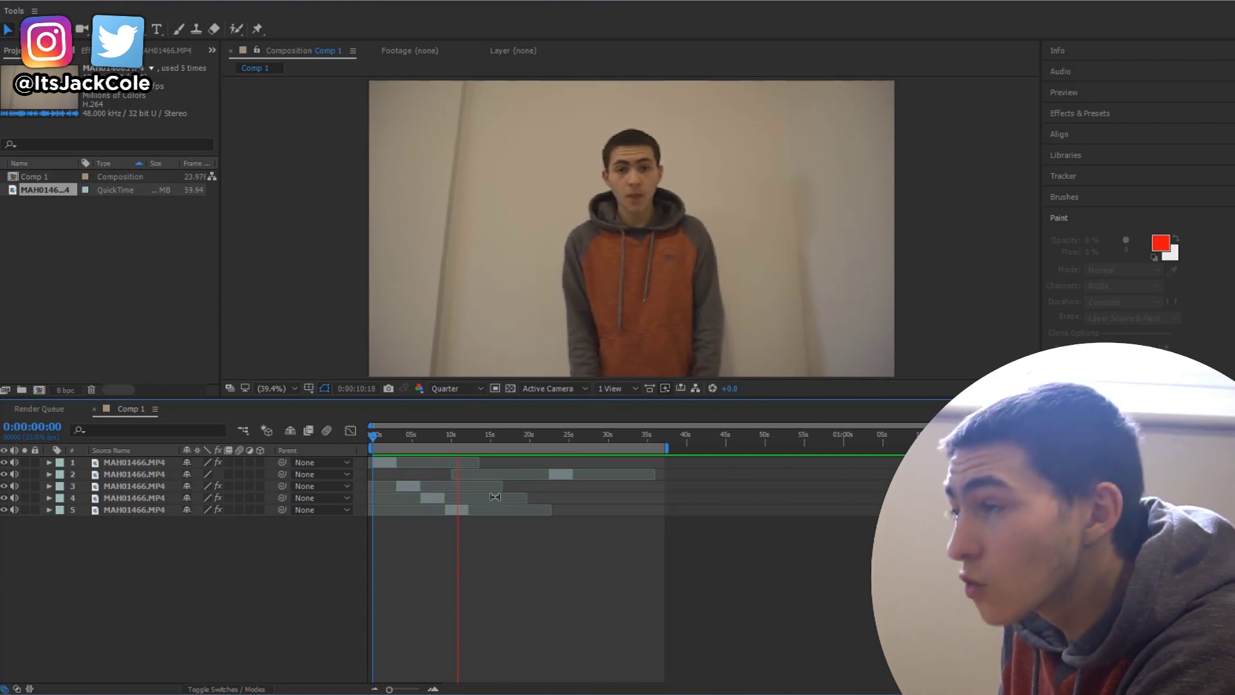
- Scrub to 0:00:22:12 and preview the composition from there twice
key("space")
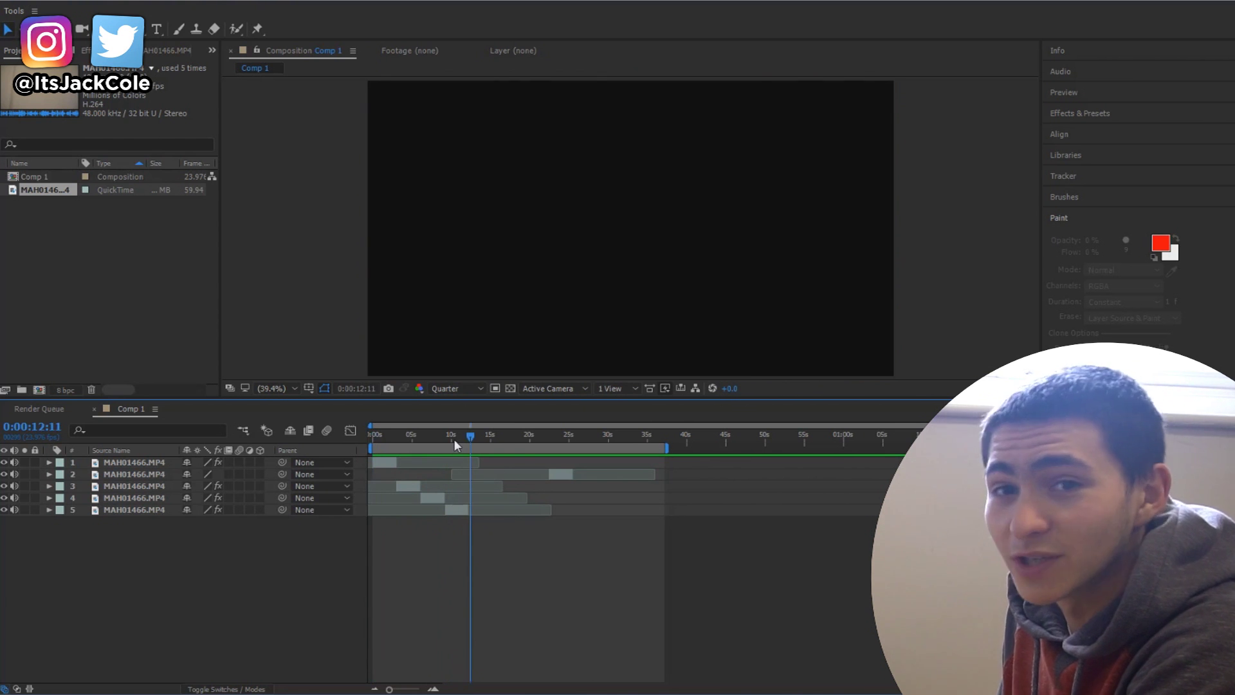
left_click(454, 440)
left_click_drag(455, 444, 547, 457)
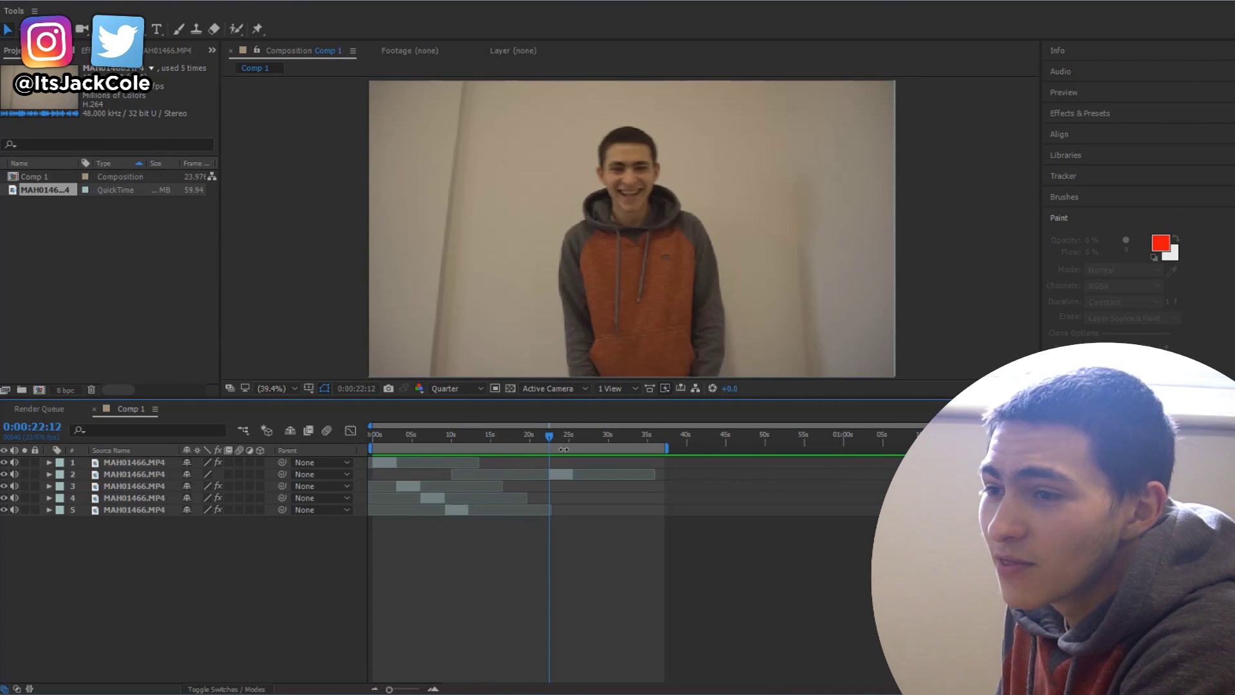
key("space")
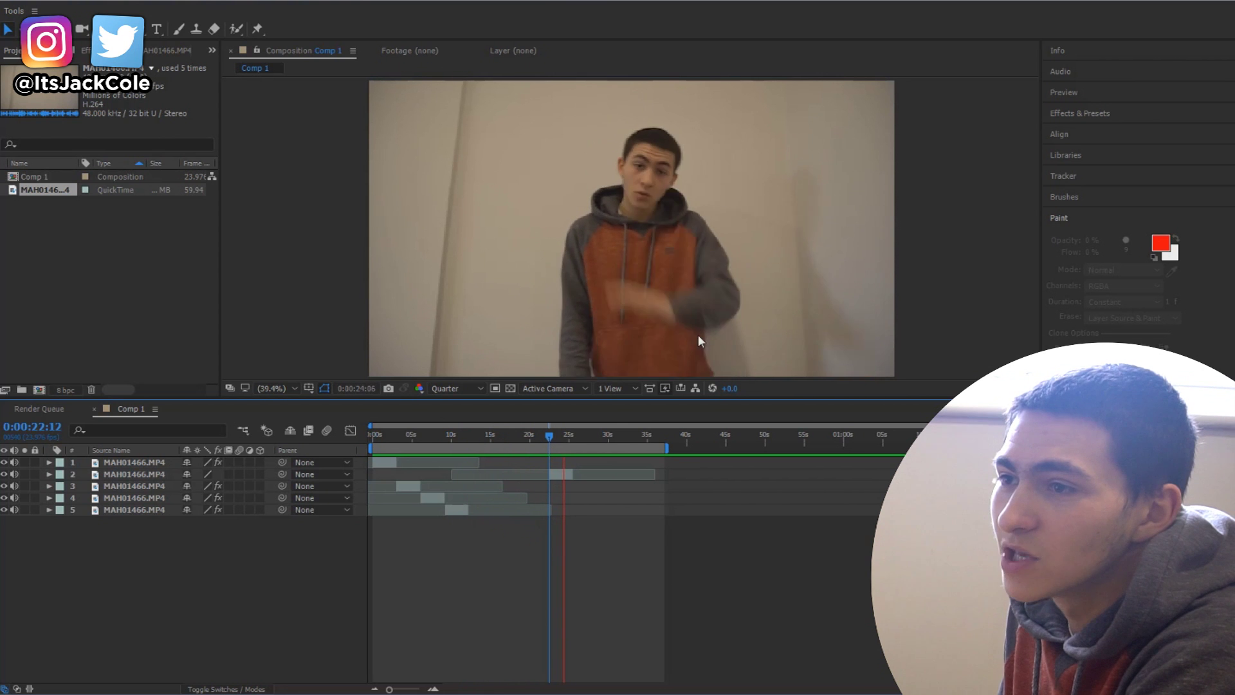
key("space")
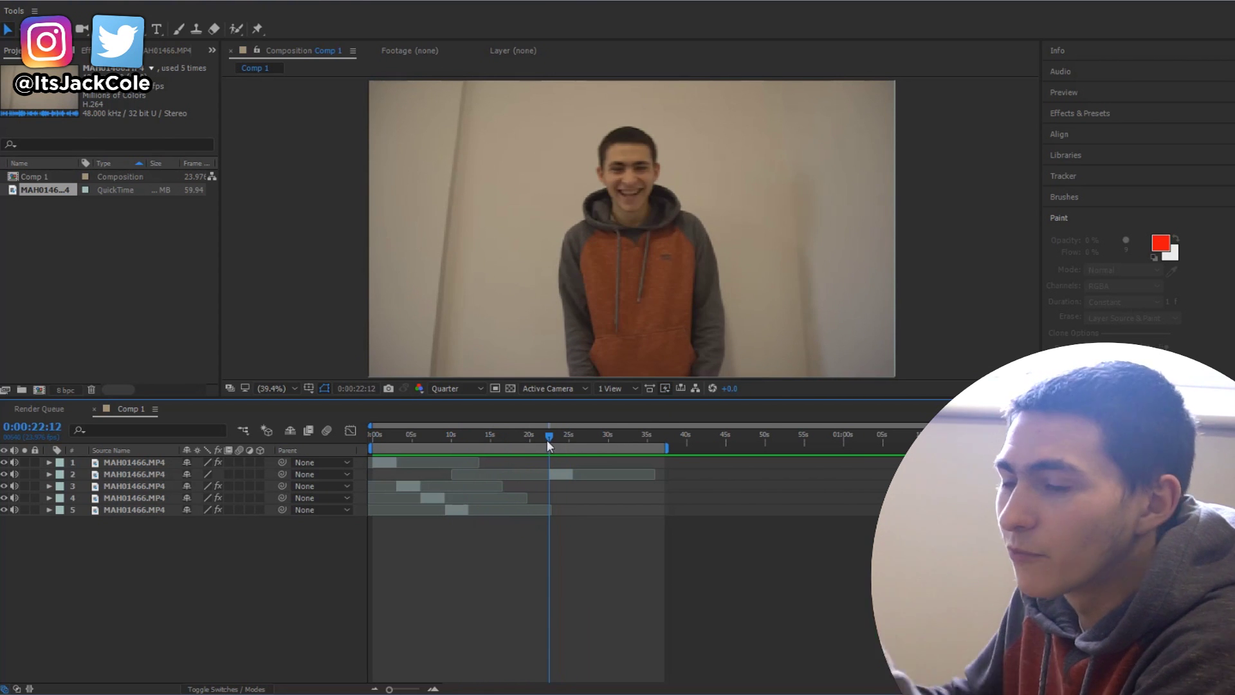
key("space")
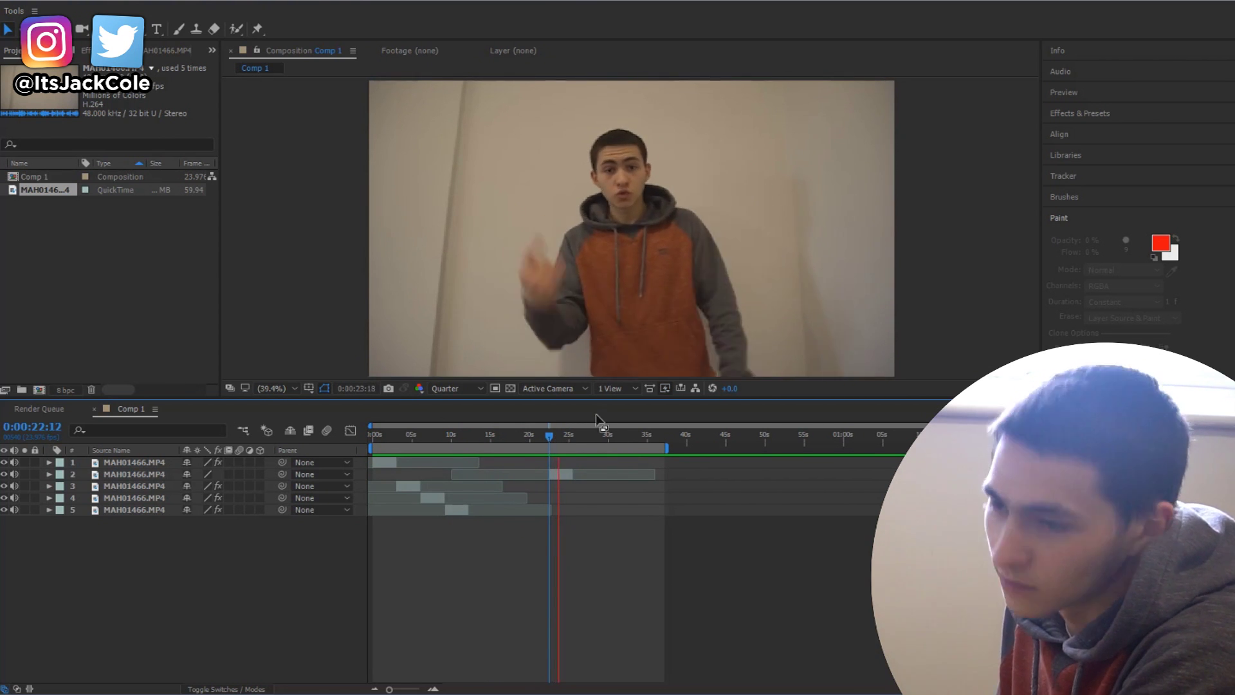
left_click(576, 450)
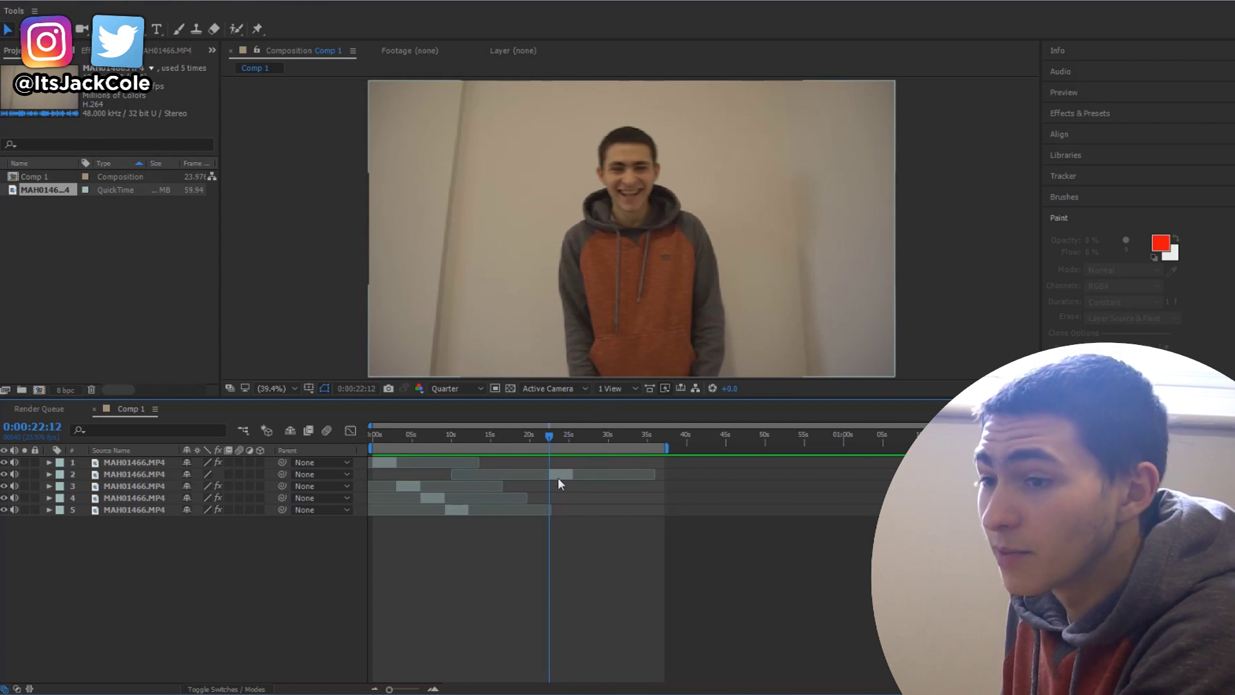
- Start layer 2's clip earlier, go to 0:00:19:21, and open layer 2 in the Layer viewer
left_click_drag(561, 473, 528, 433)
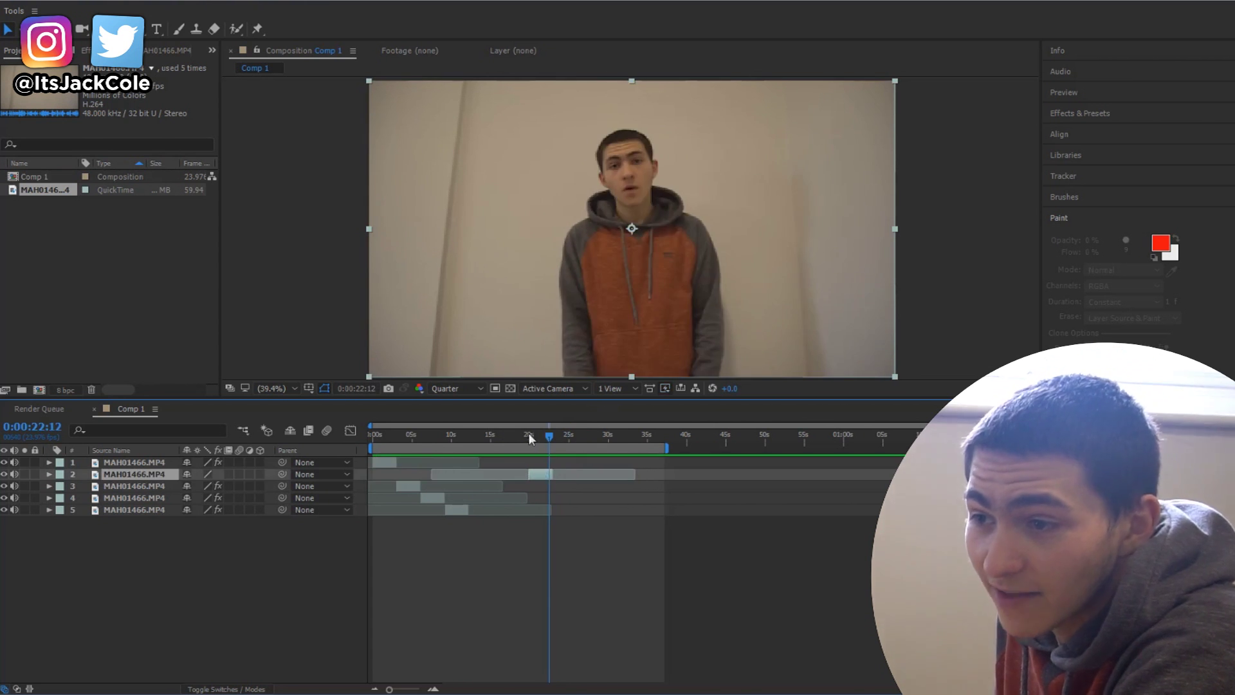
left_click(527, 433)
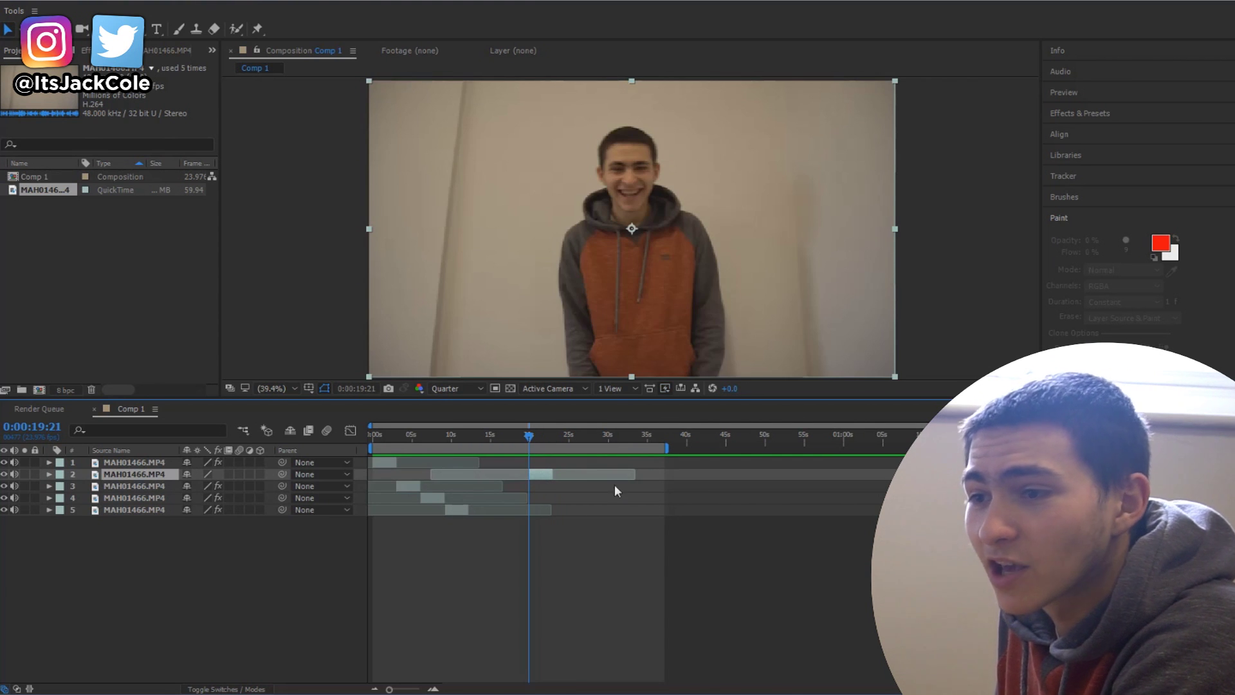
left_click(681, 521)
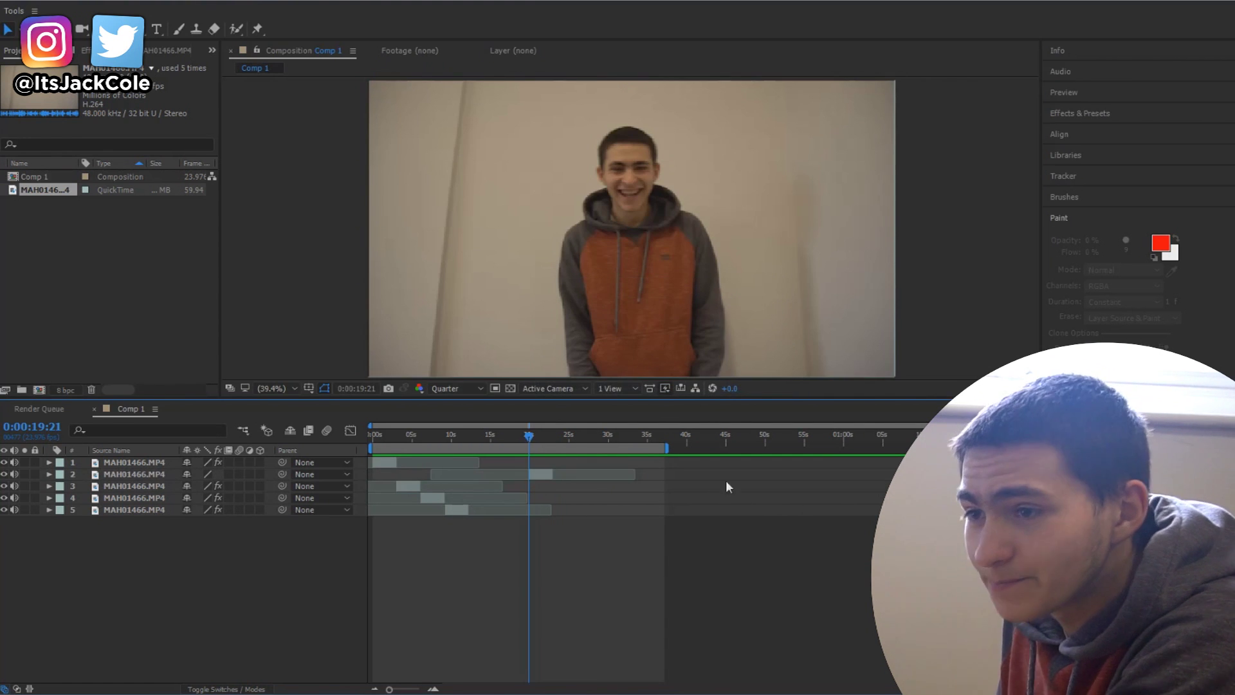
double_click(535, 473)
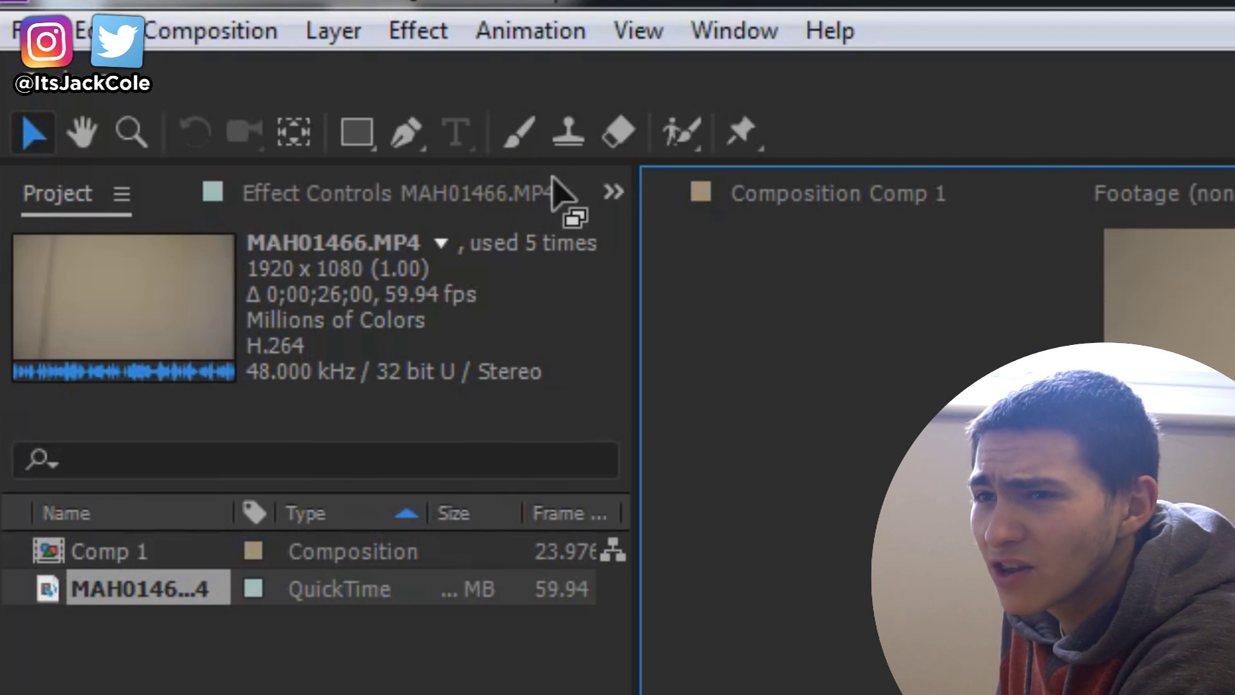
- Pick the Brush tool and set Paint Duration to Single Frame, via Constant
left_click(180, 28)
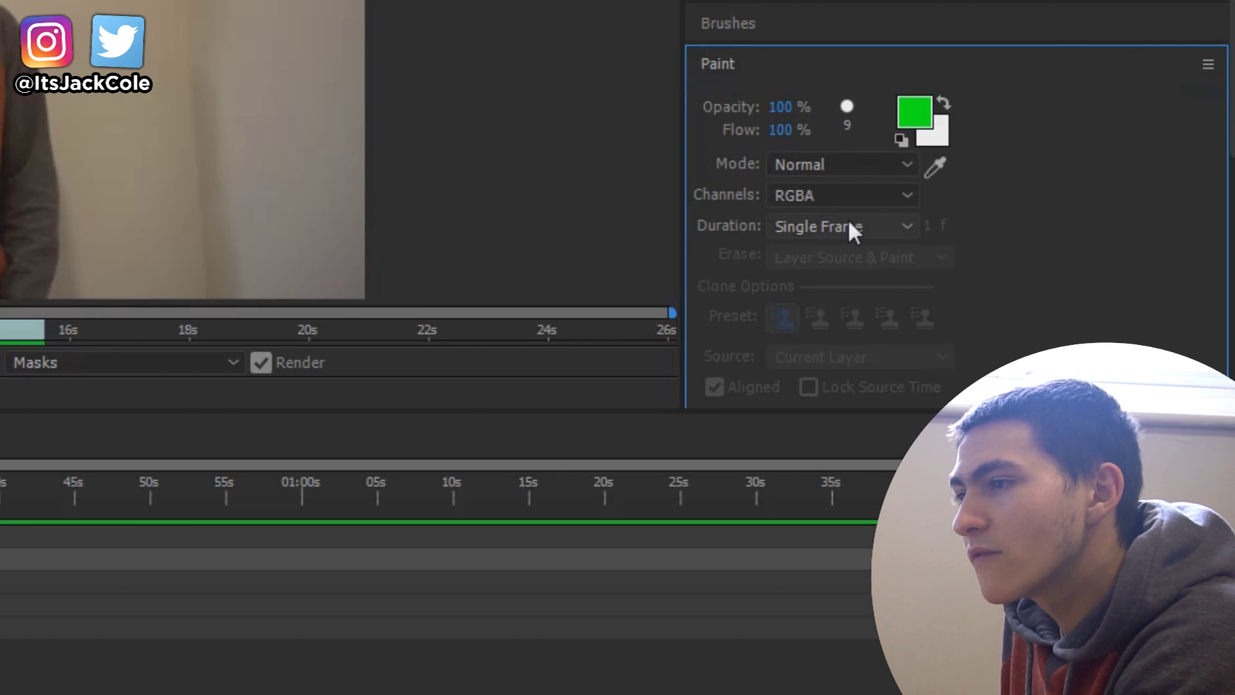
left_click(797, 229)
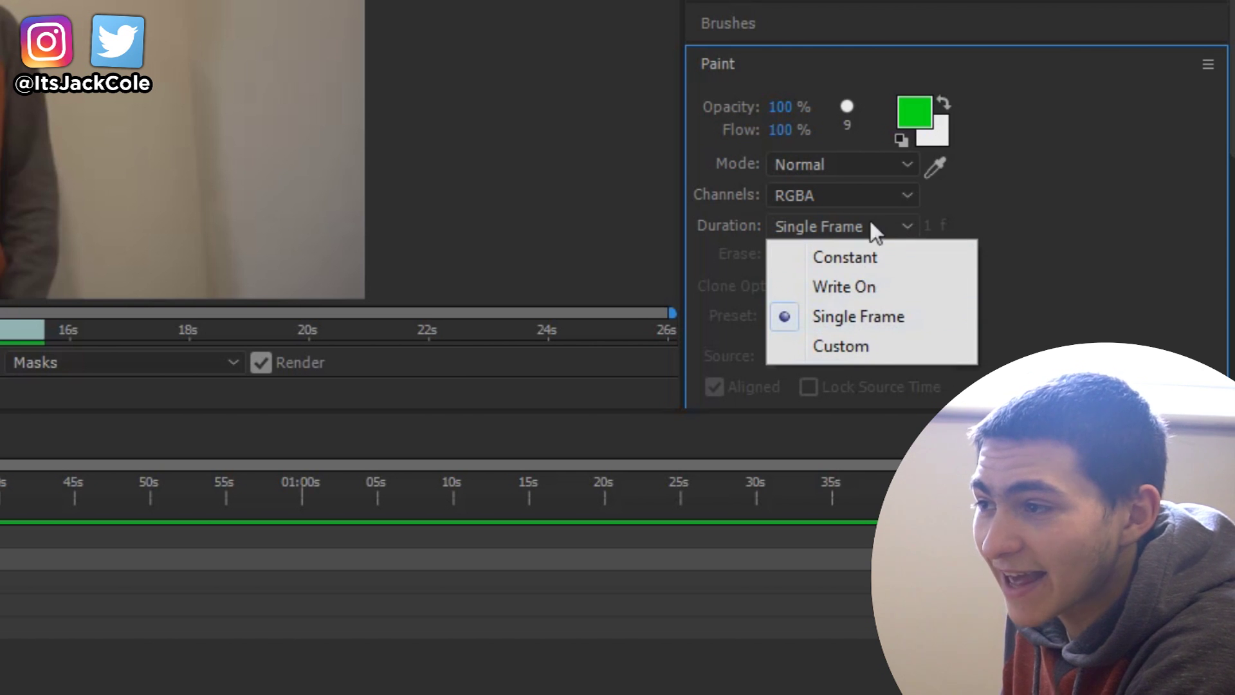
left_click(862, 258)
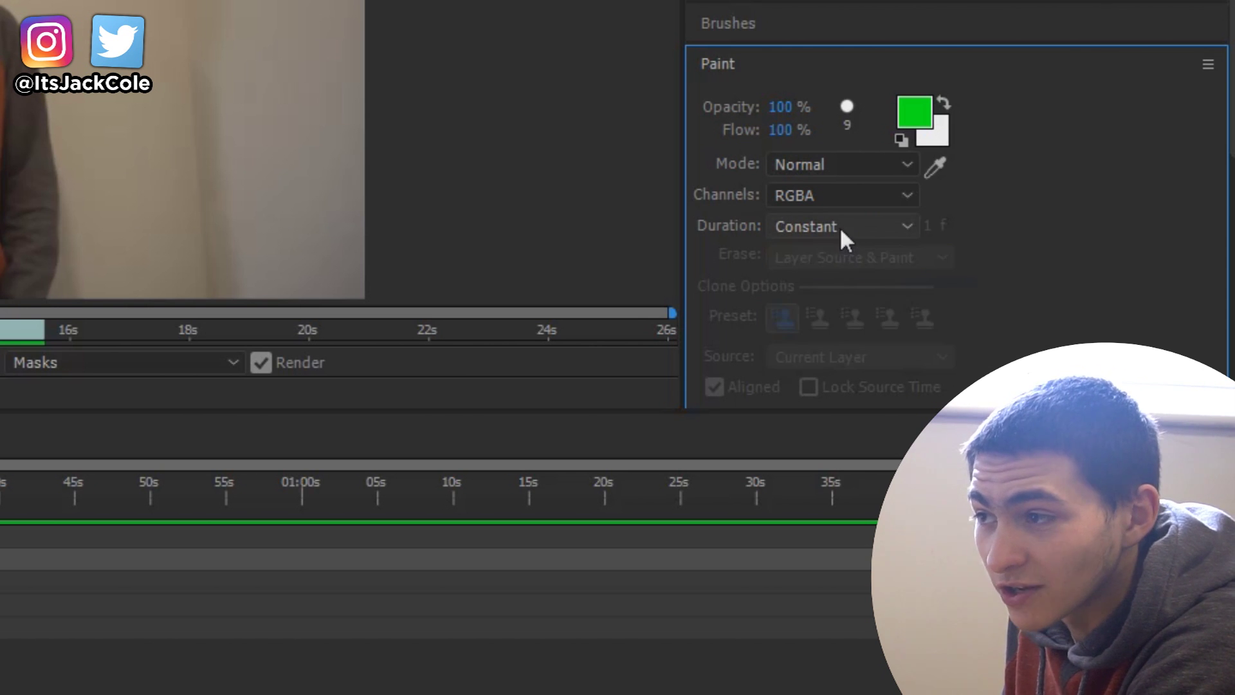
left_click(883, 234)
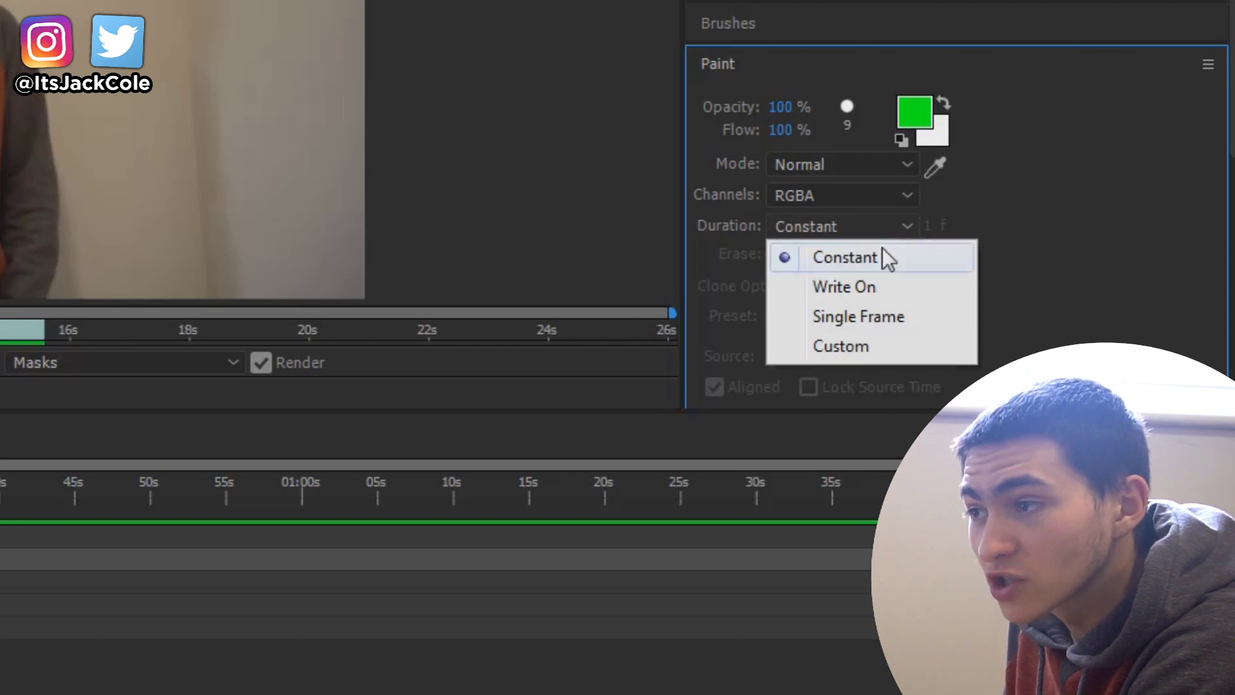
left_click(894, 318)
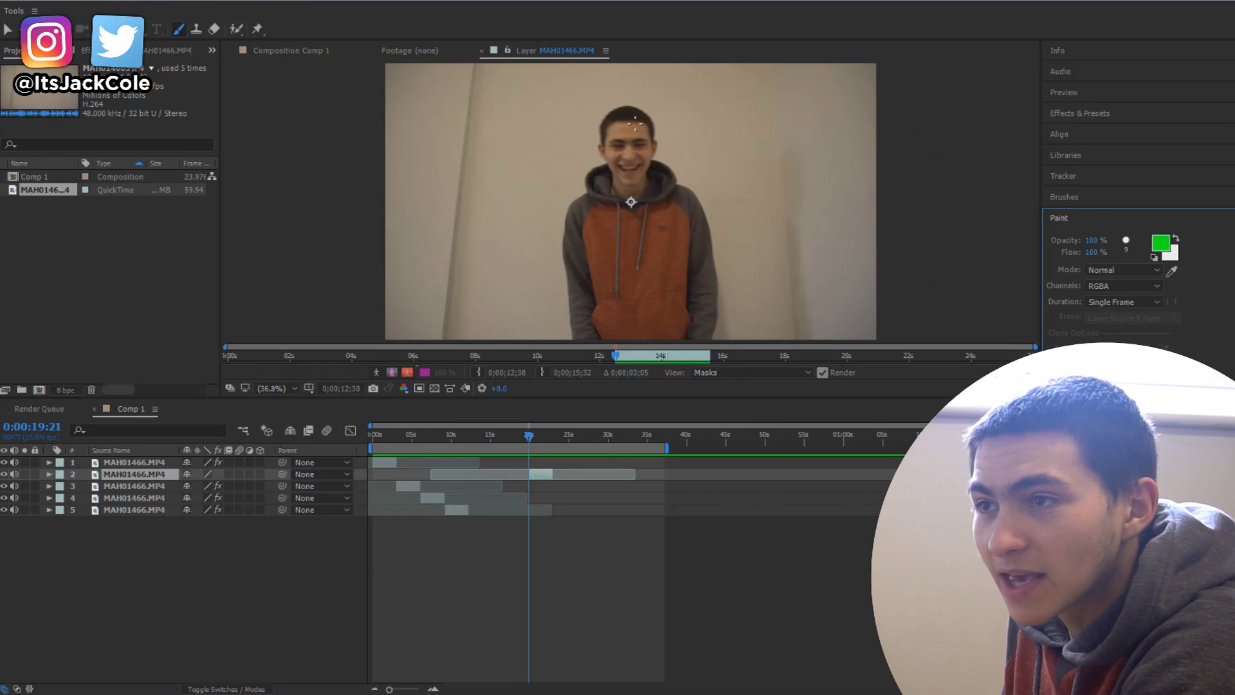
left_click_drag(629, 116, 583, 154)
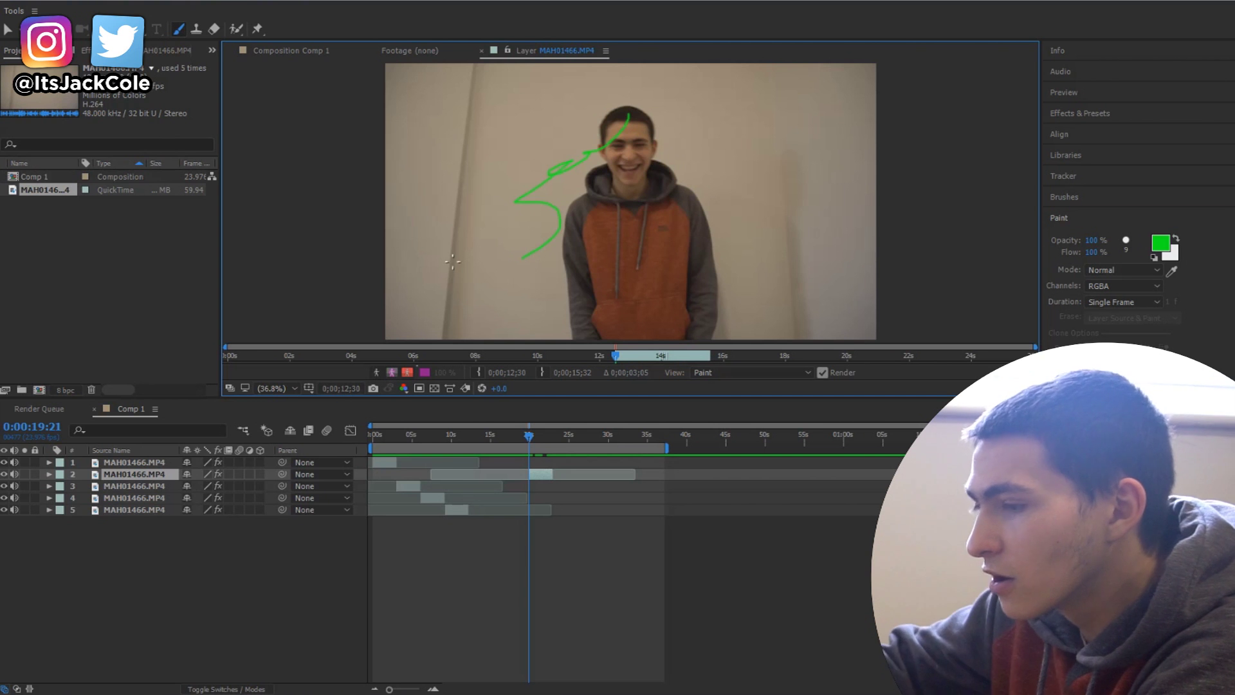
key("Page_Down")
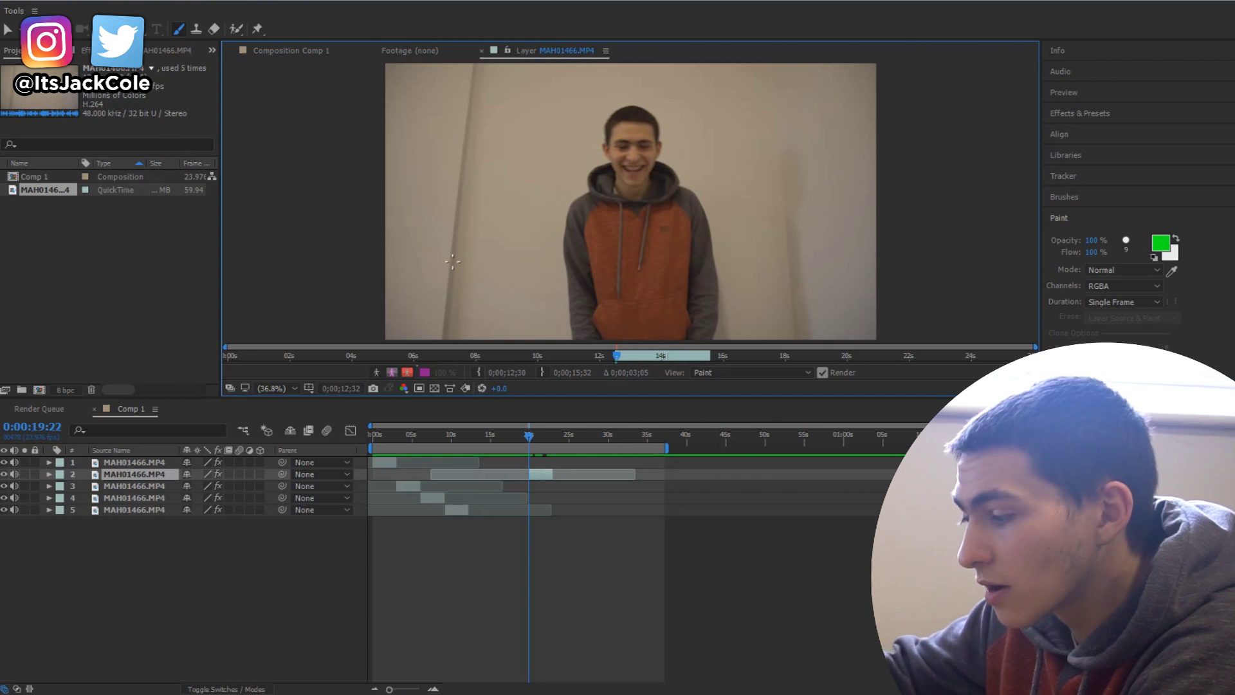
key("Page_Up")
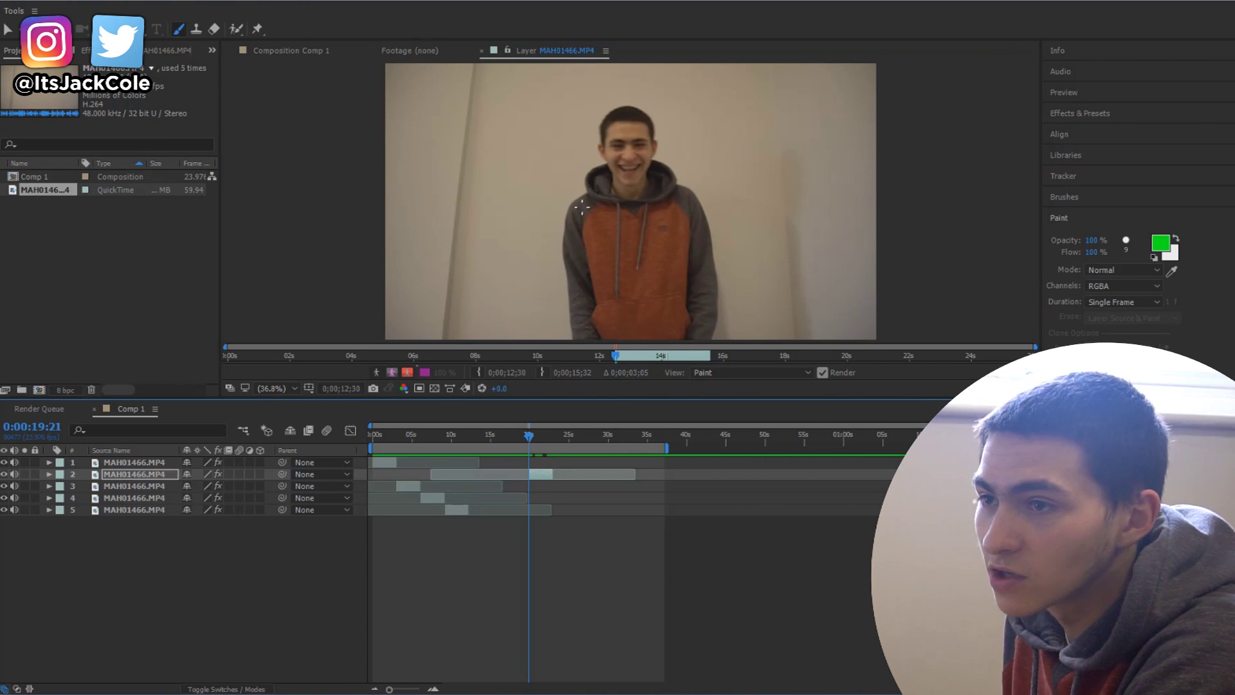
key("Page_Down")
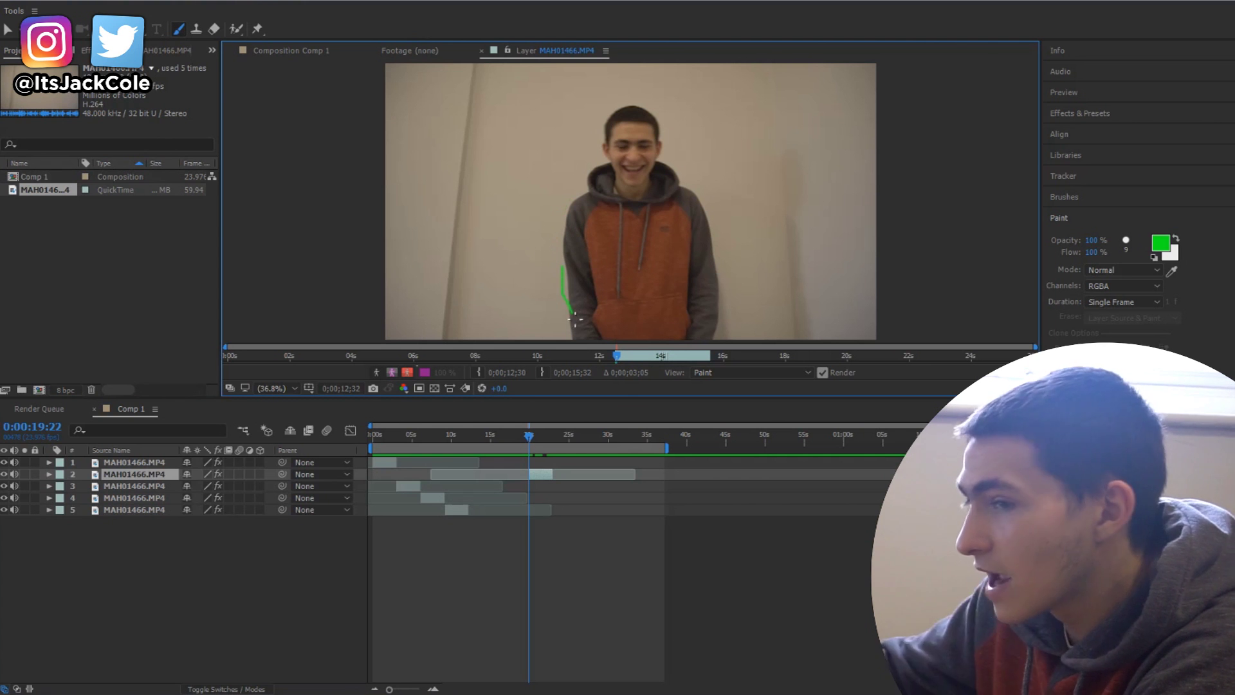
key("Page_Down")
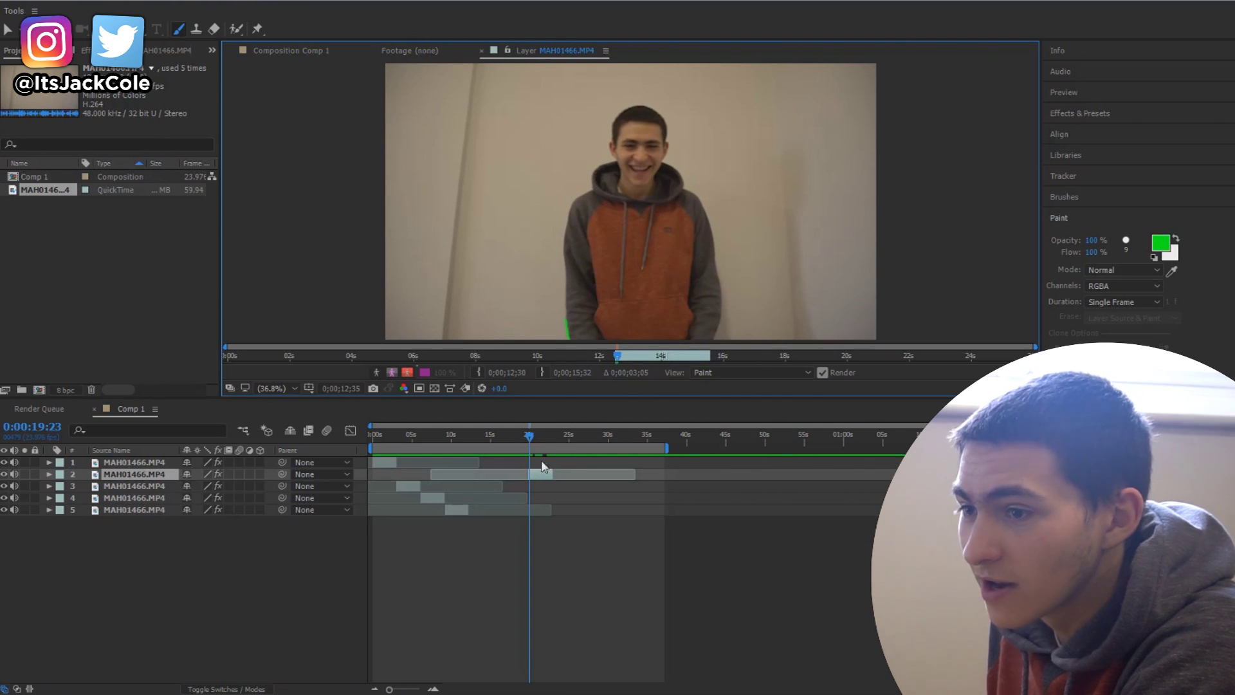
left_click(531, 439)
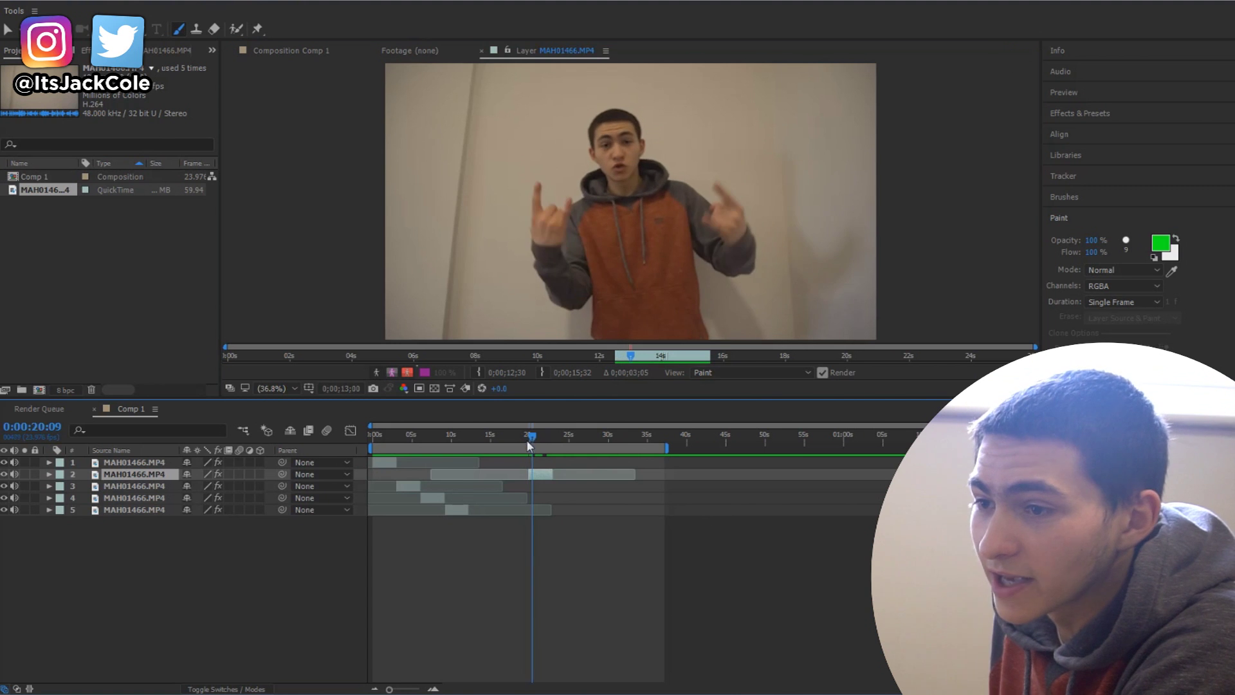
key("Page_Up")
key("Page_Up")
key("Page_Up")
key("Page_Up")
key("Page_Up")
key("Page_Up")
key("Page_Up")
key("Page_Up")
key("Page_Up")
key("Page_Up")
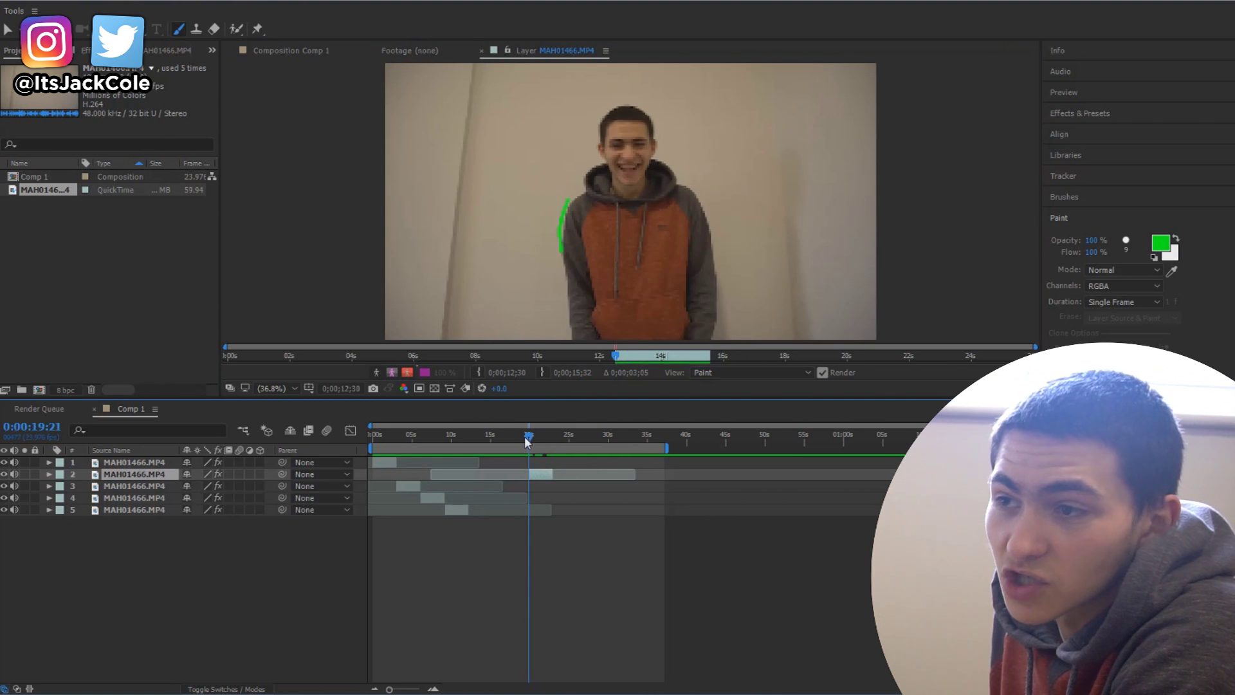
key("Page_Up")
key("Page_Up")
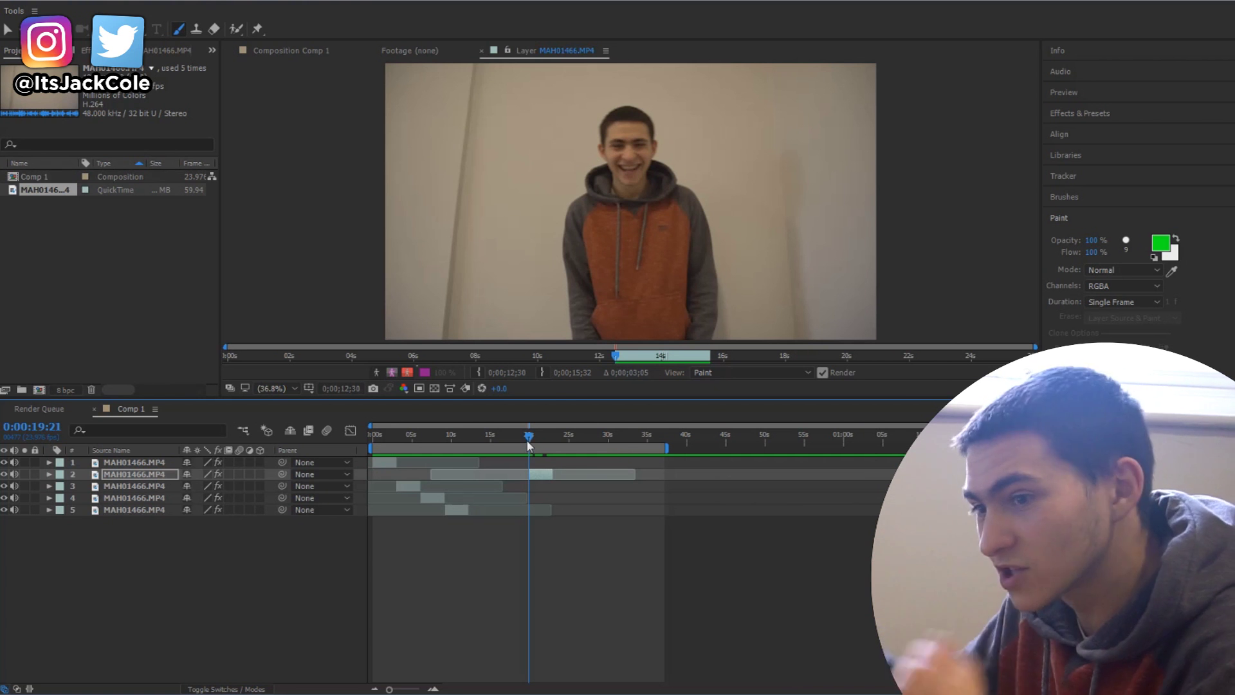
left_click(546, 576)
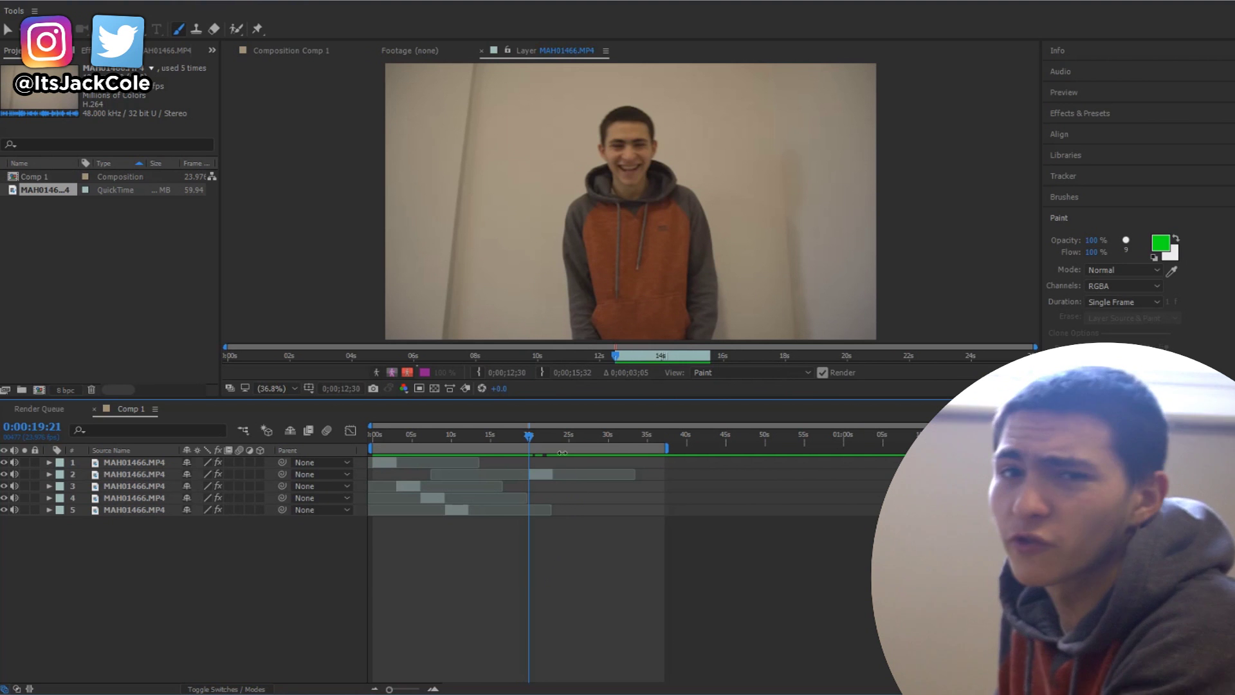
left_click(548, 480)
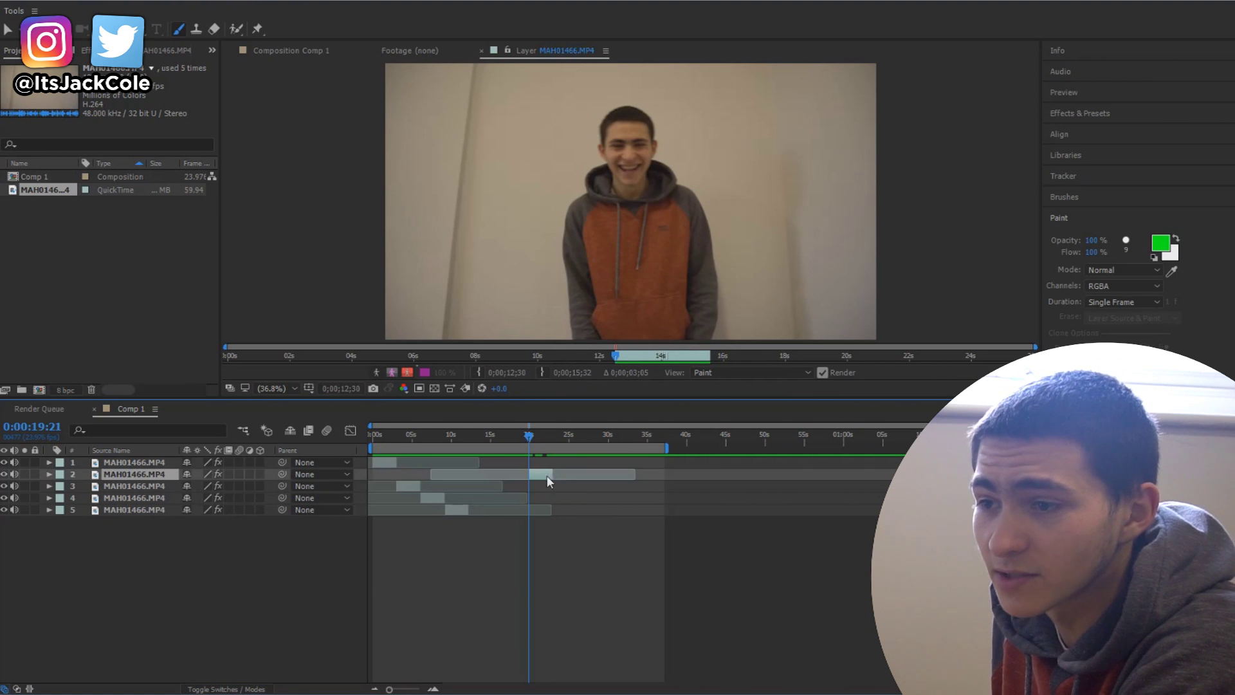
left_click(608, 508)
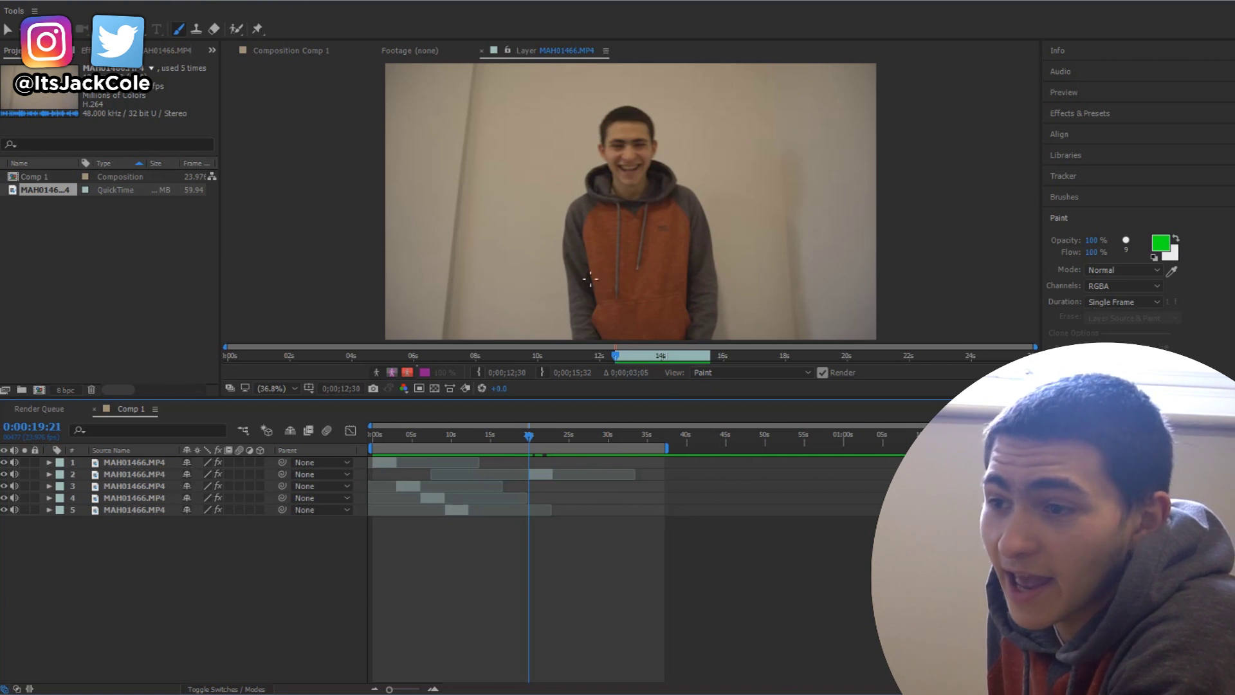
- Go back to the composition start and paint the first yellow stroke beside the hoodie
left_click_drag(491, 431, 248, 451)
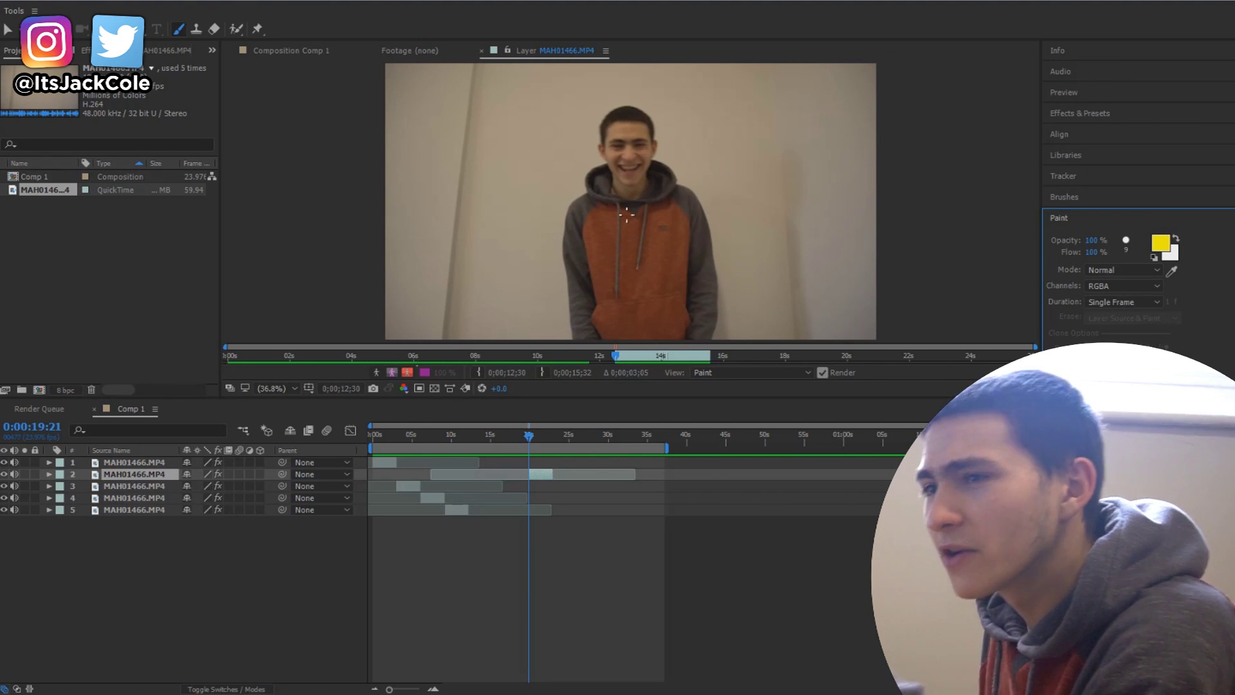
left_click(616, 255)
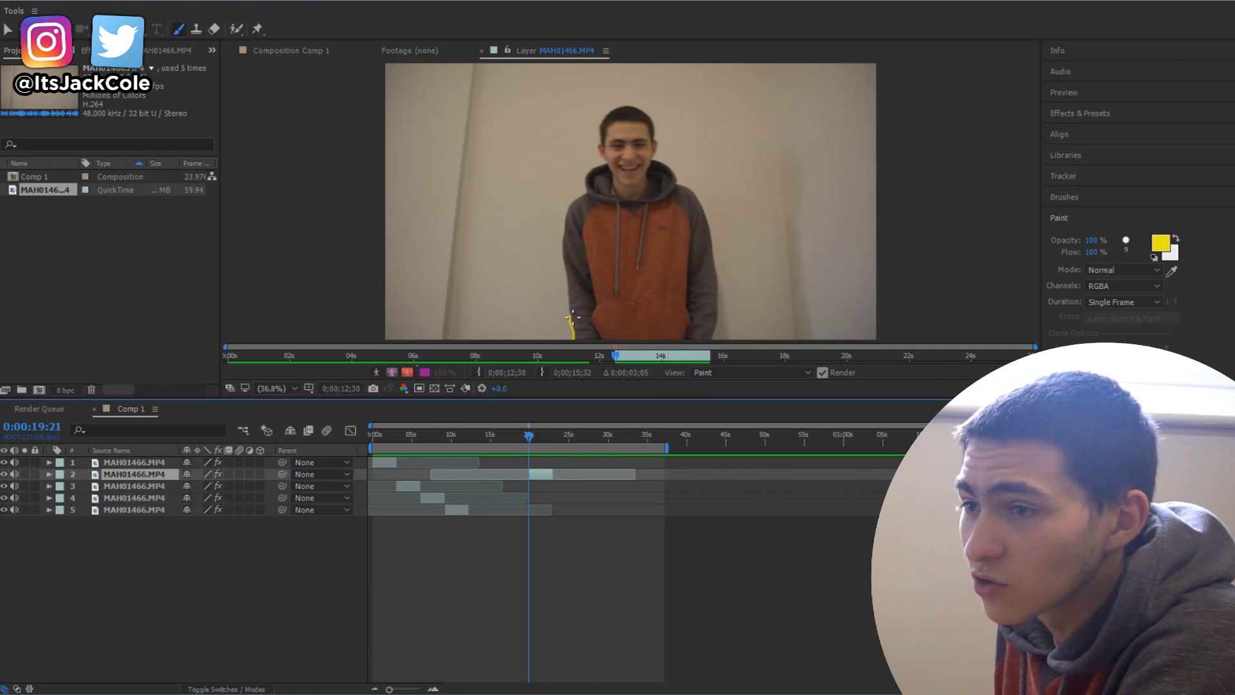
- Frame by frame, paint yellow strokes beside the face, over the head, from the ear and at the shoulder
key("Page_Down")
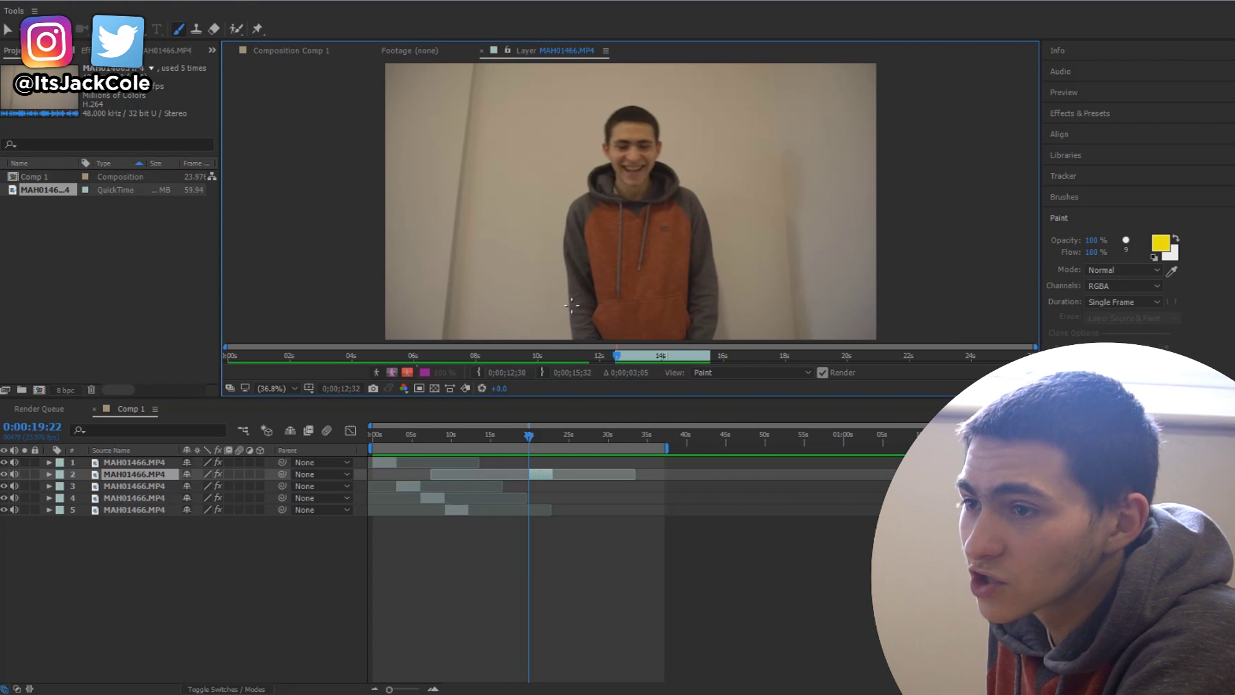
key("Page_Down")
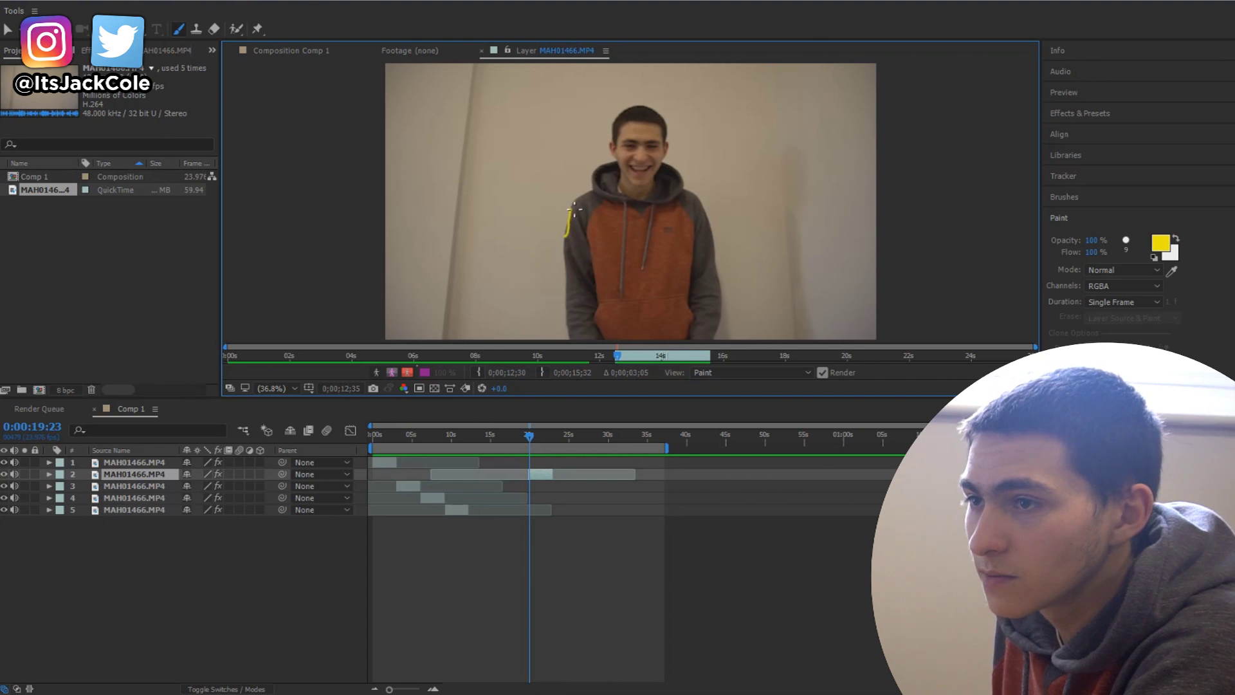
key("Page_Down")
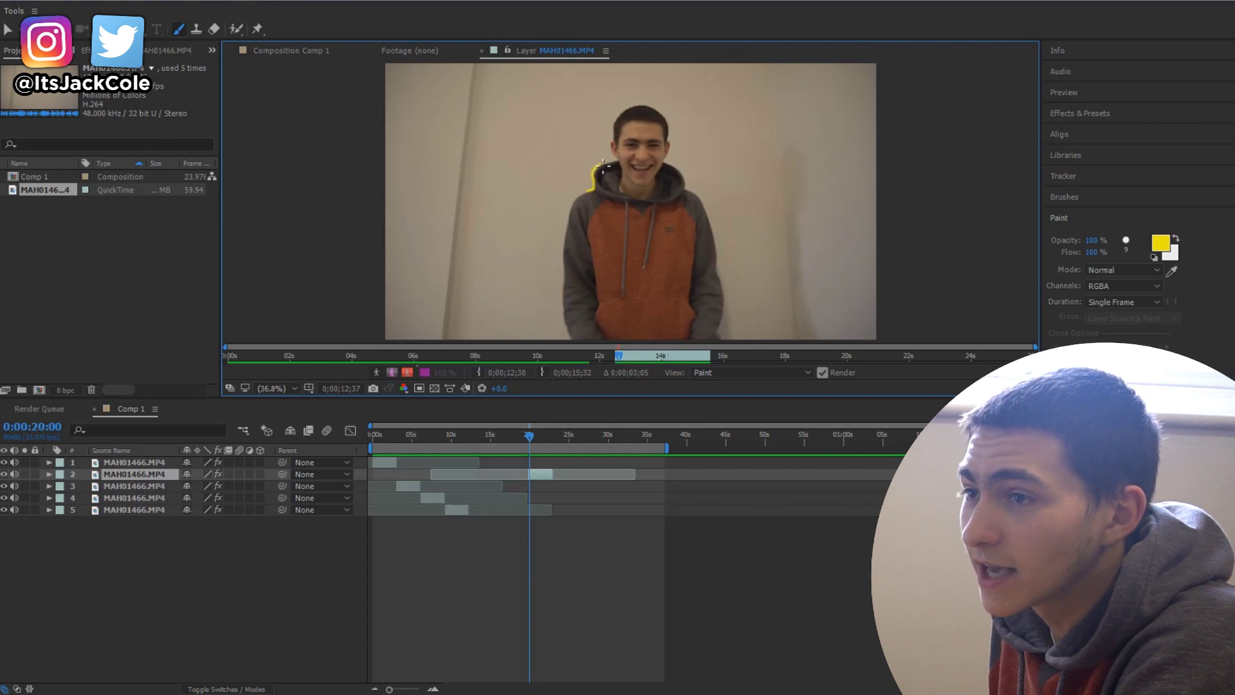
key("Page_Down")
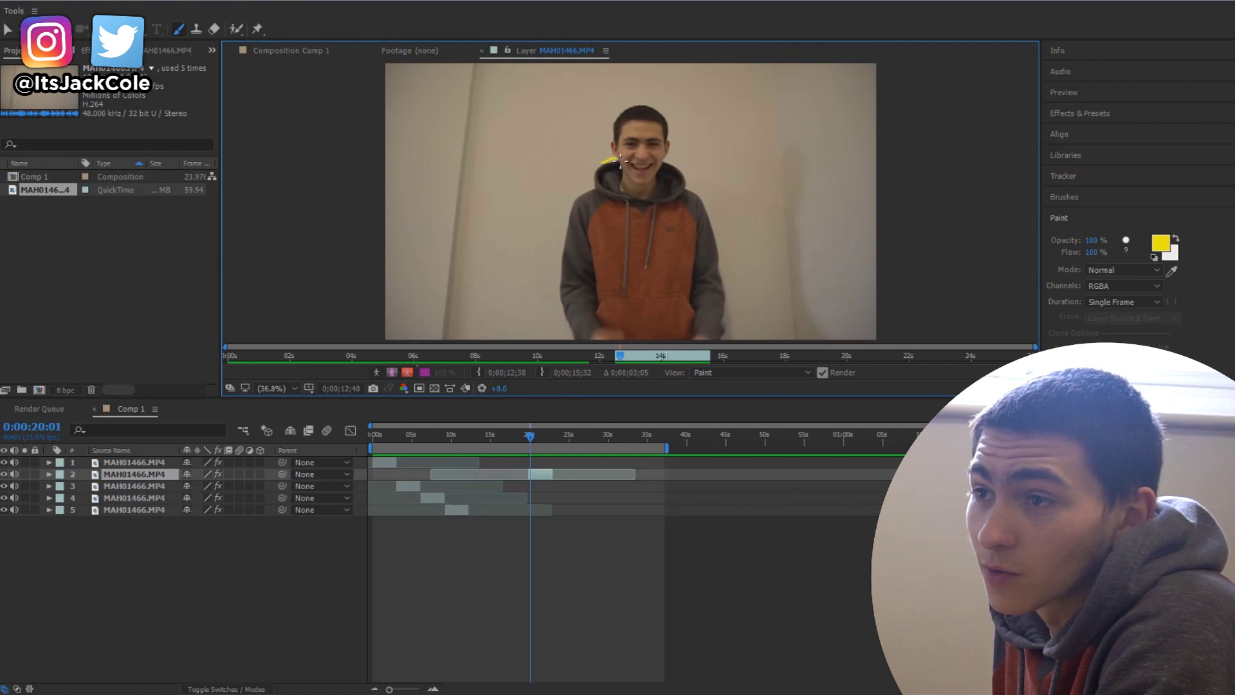
left_click_drag(619, 154, 614, 141)
key("Page_Down")
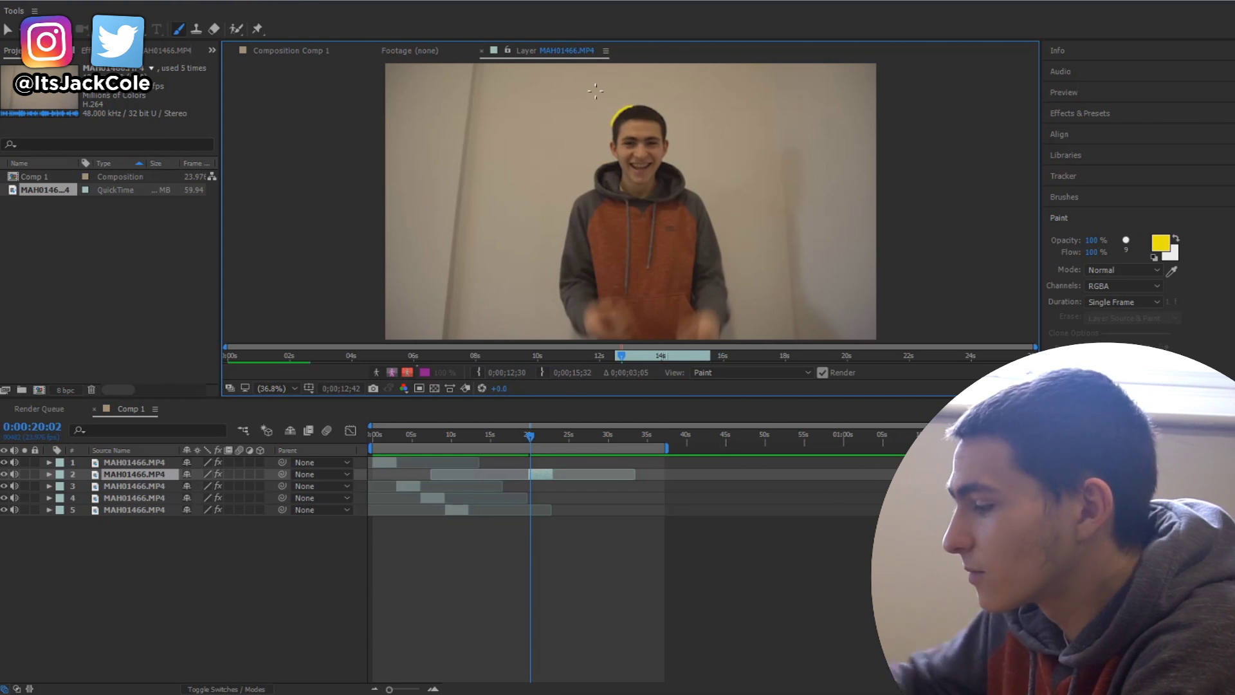
key("Page_Down")
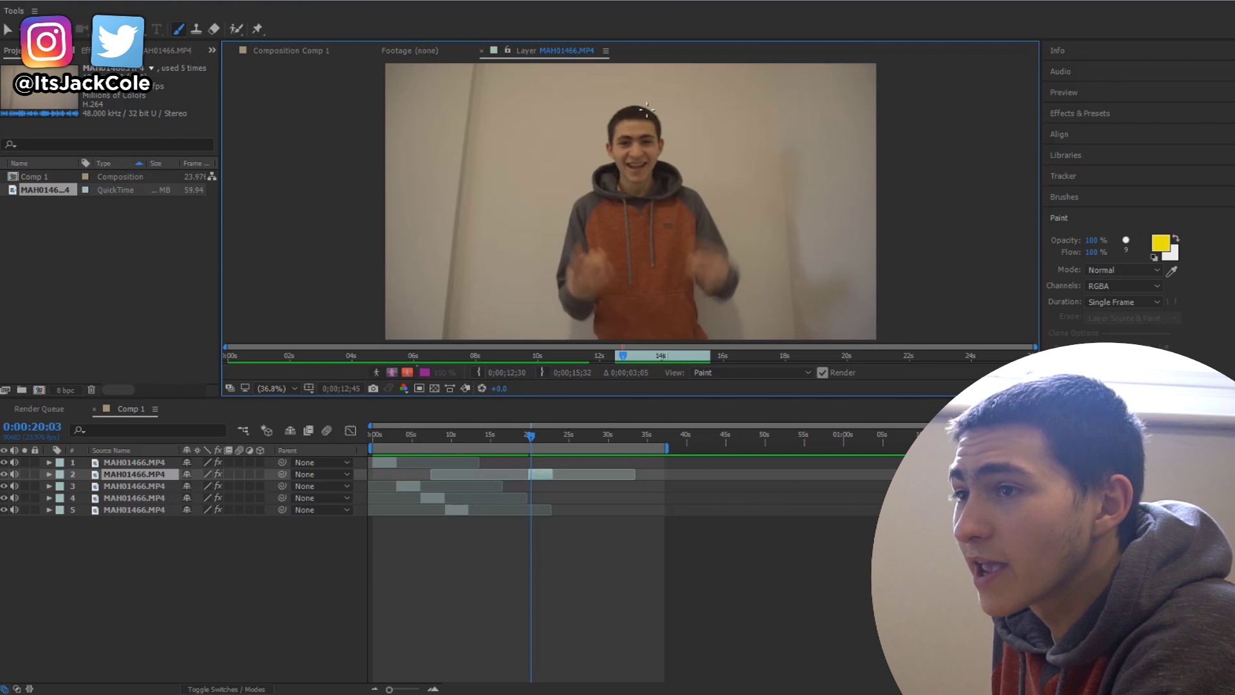
left_click_drag(654, 116, 664, 137)
key("Page_Down")
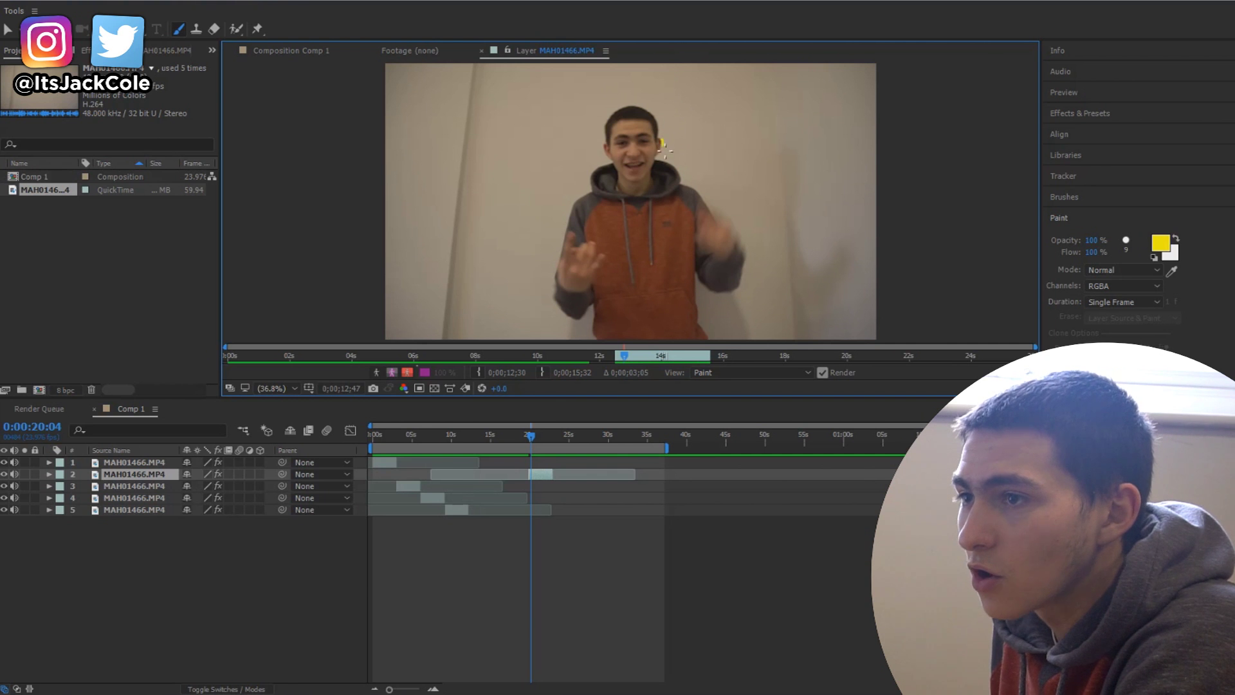
left_click_drag(665, 150, 691, 187)
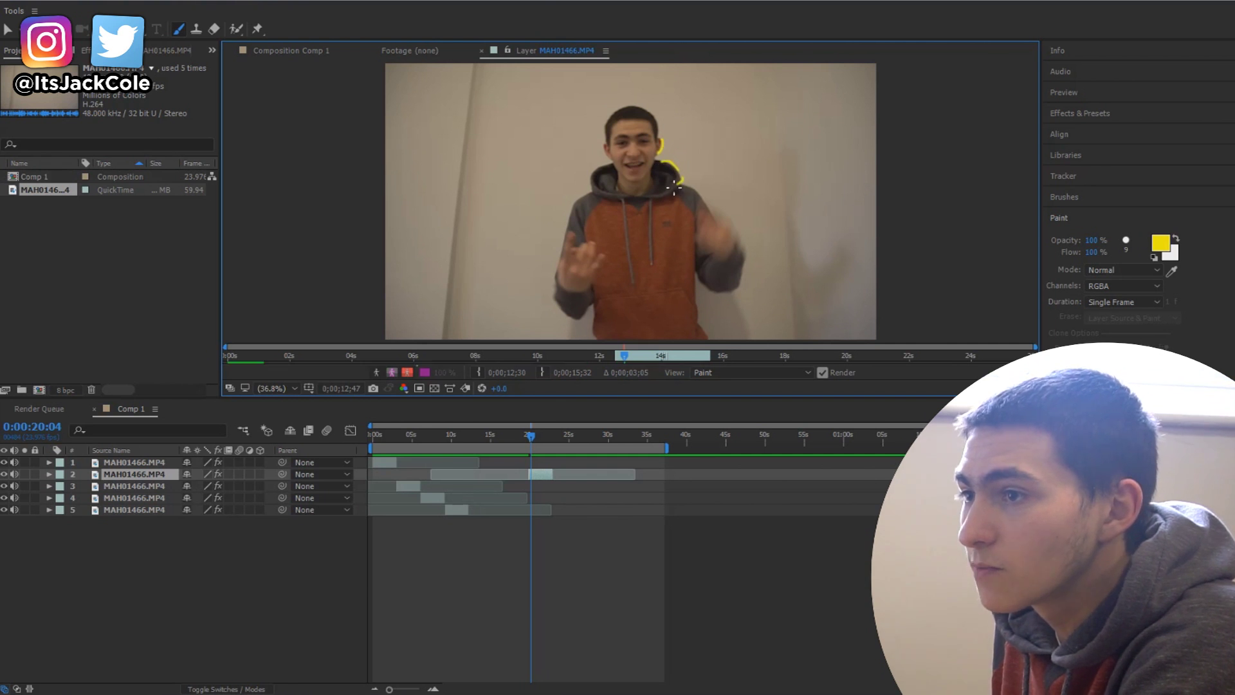
key("Page_Down")
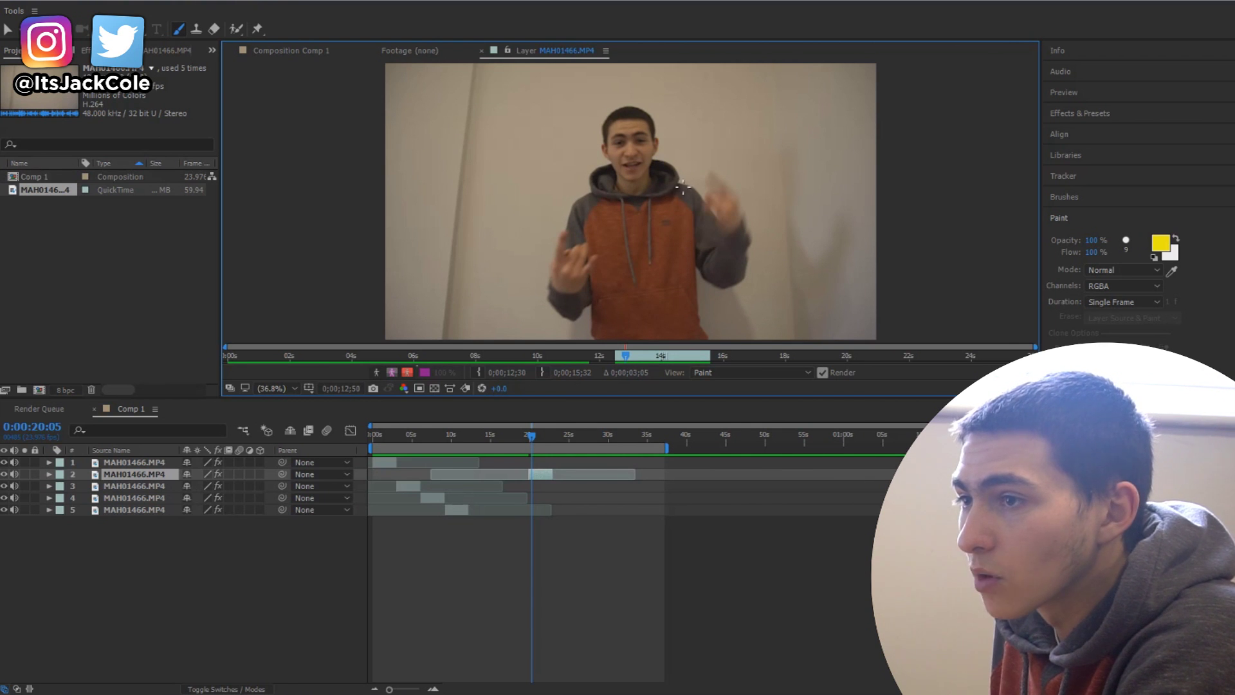
left_click_drag(679, 184, 711, 203)
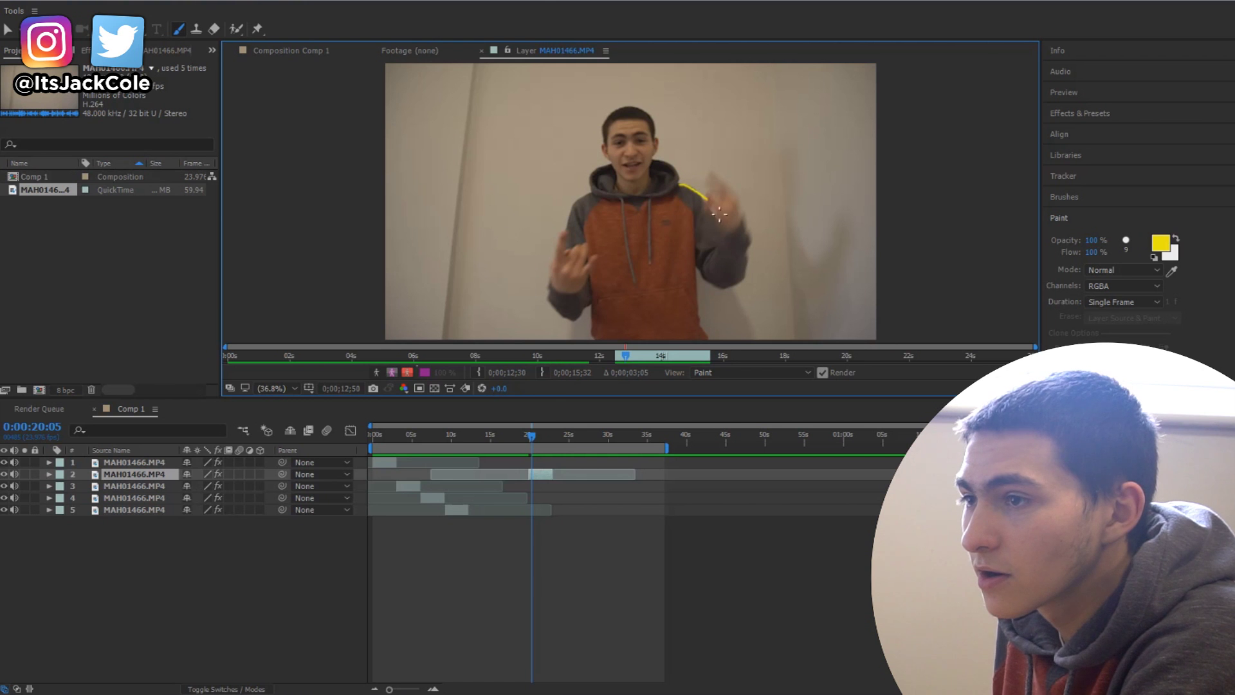
- Frame by frame, paint yellow strokes along the raised hand and hoodie, then return to 19:21
key("Page_Down")
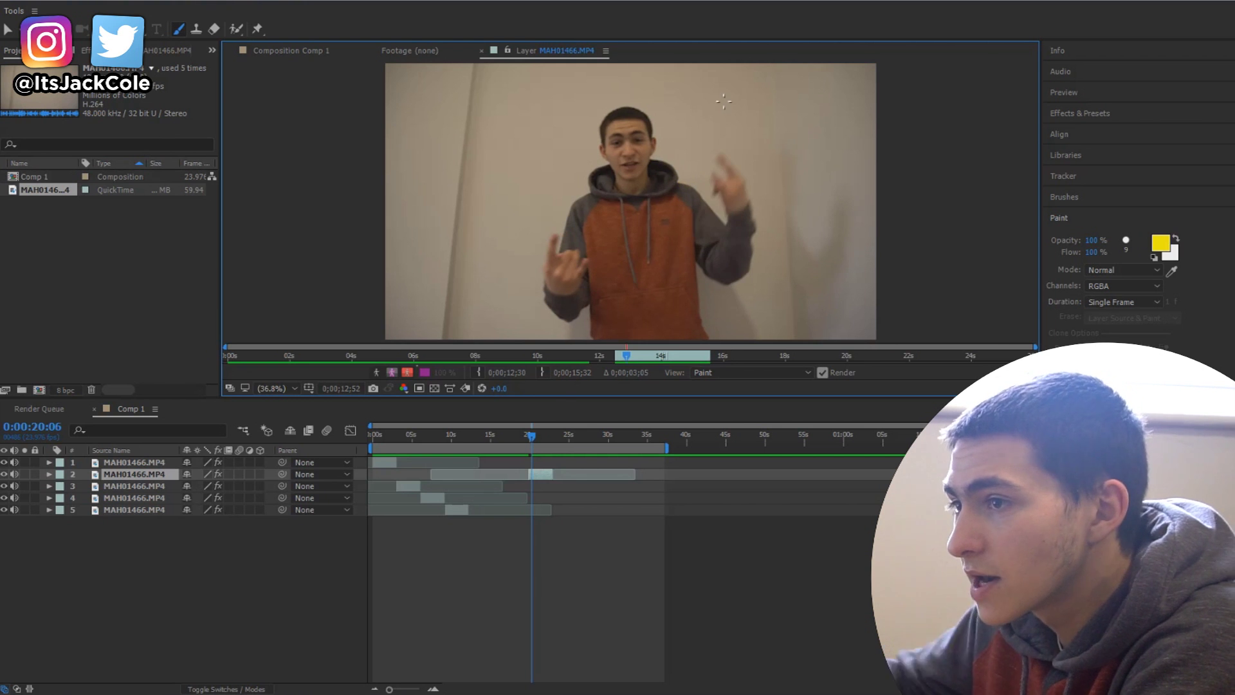
left_click_drag(727, 216, 716, 173)
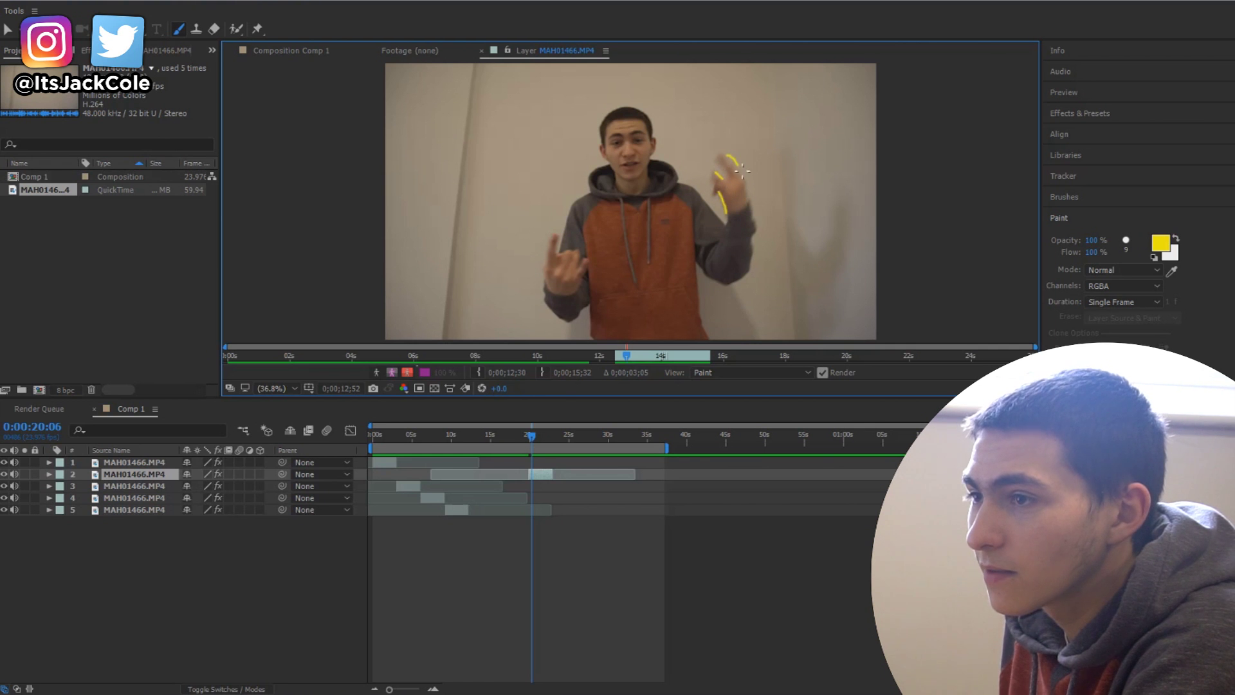
key("Page_Down")
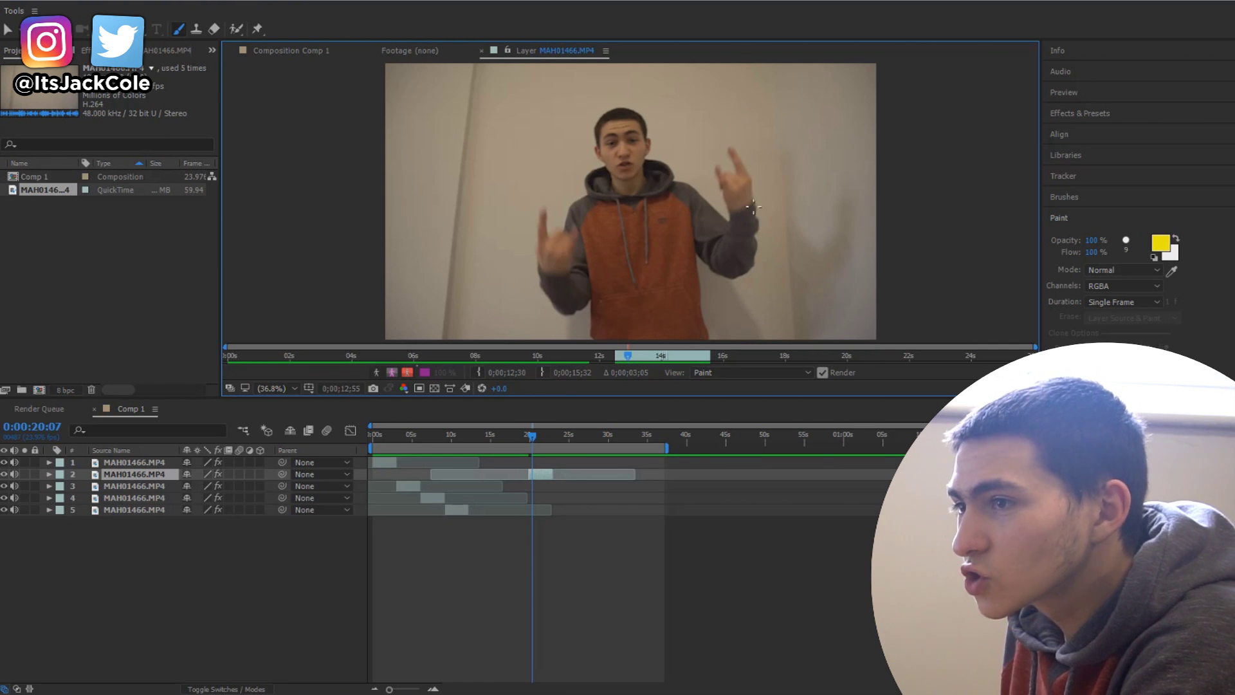
left_click_drag(752, 182, 757, 205)
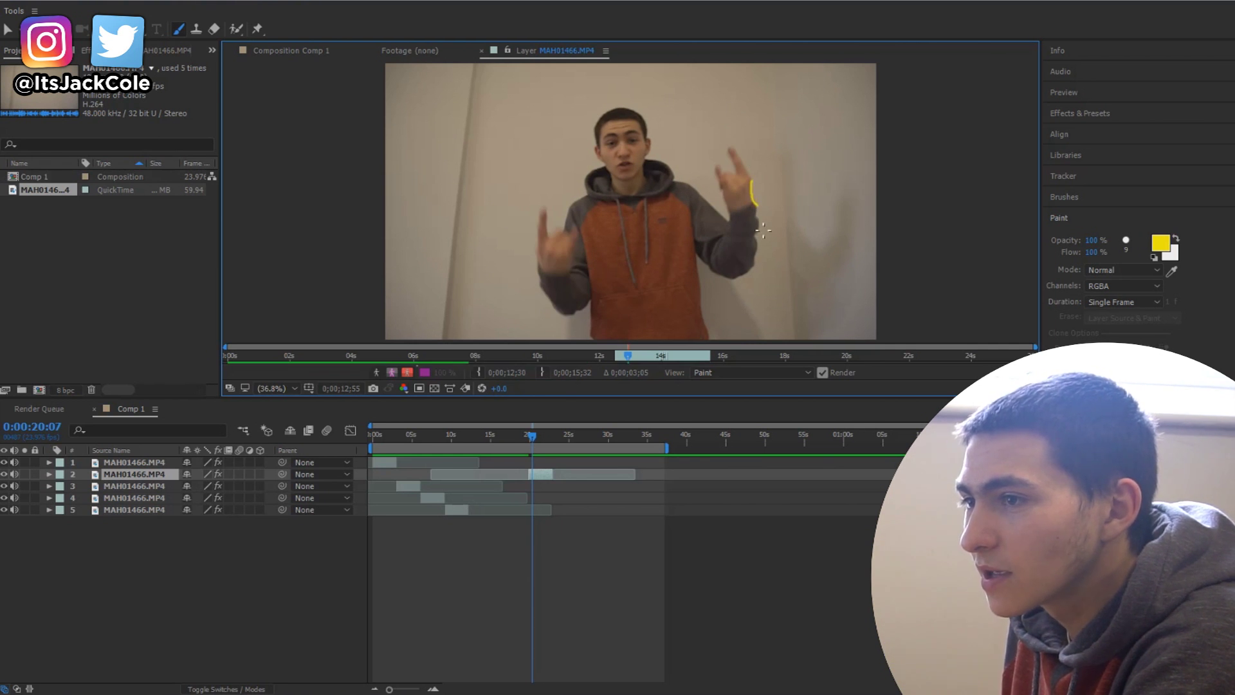
key("Page_Down")
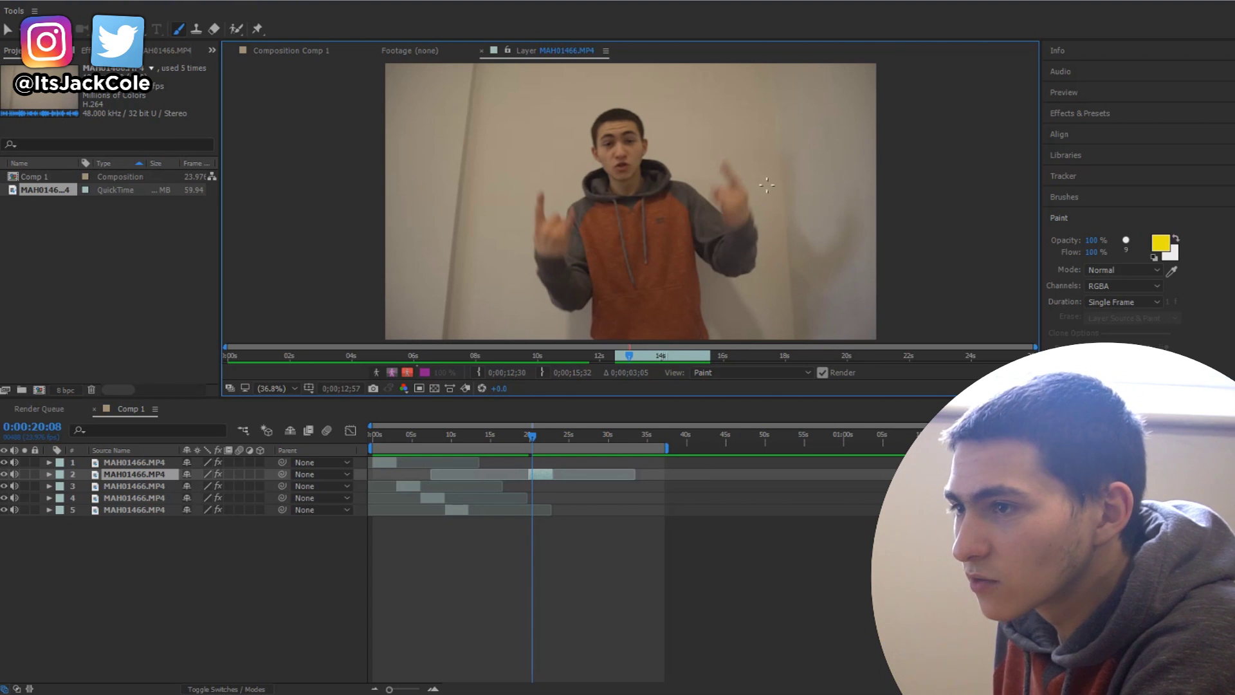
left_click_drag(761, 255, 758, 264)
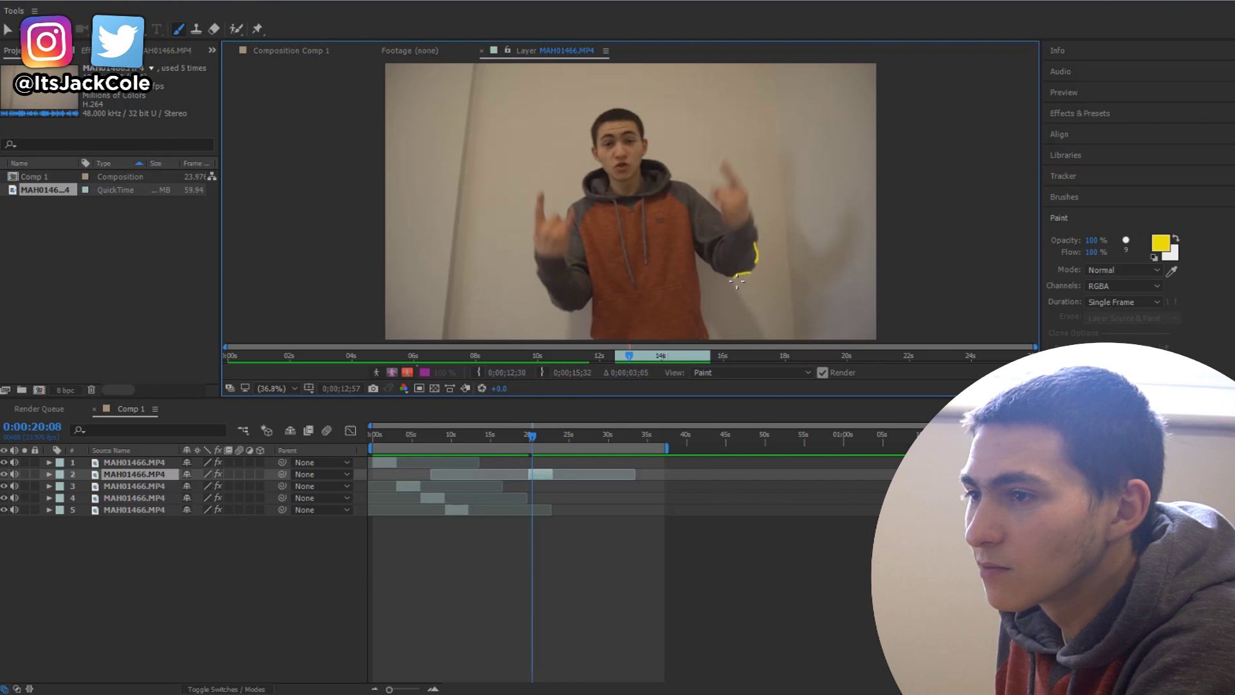
key("Page_Down")
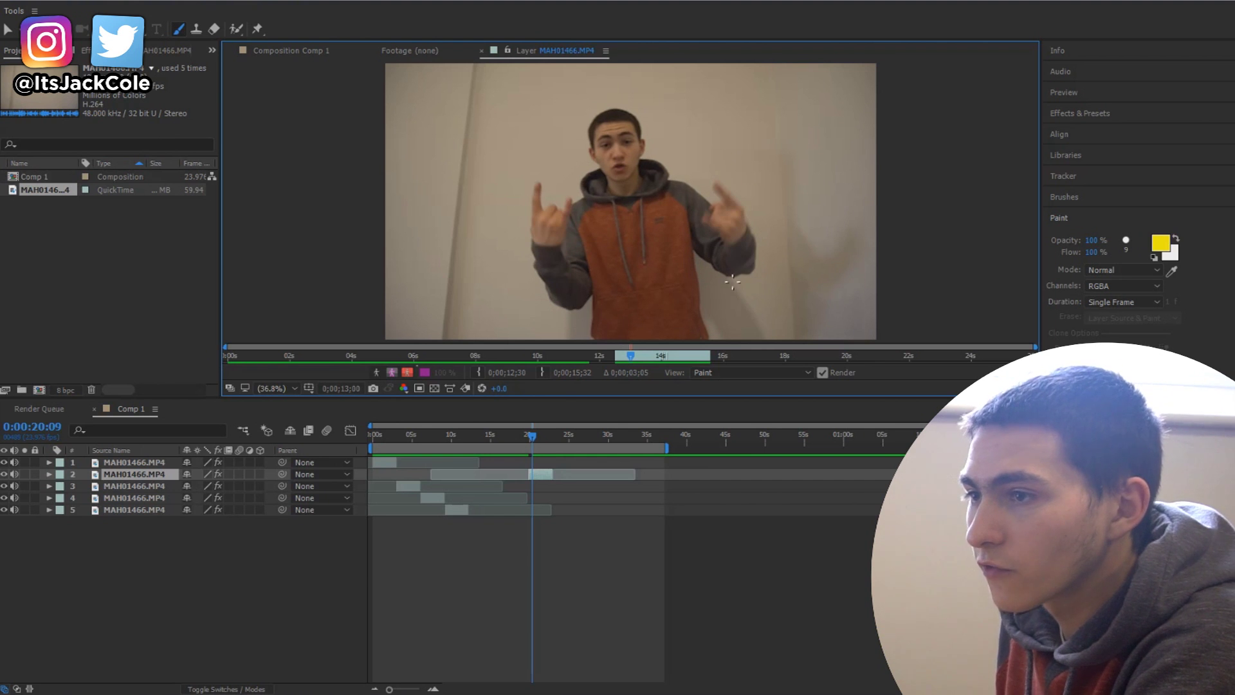
left_click_drag(732, 280, 702, 258)
key("Page_Down")
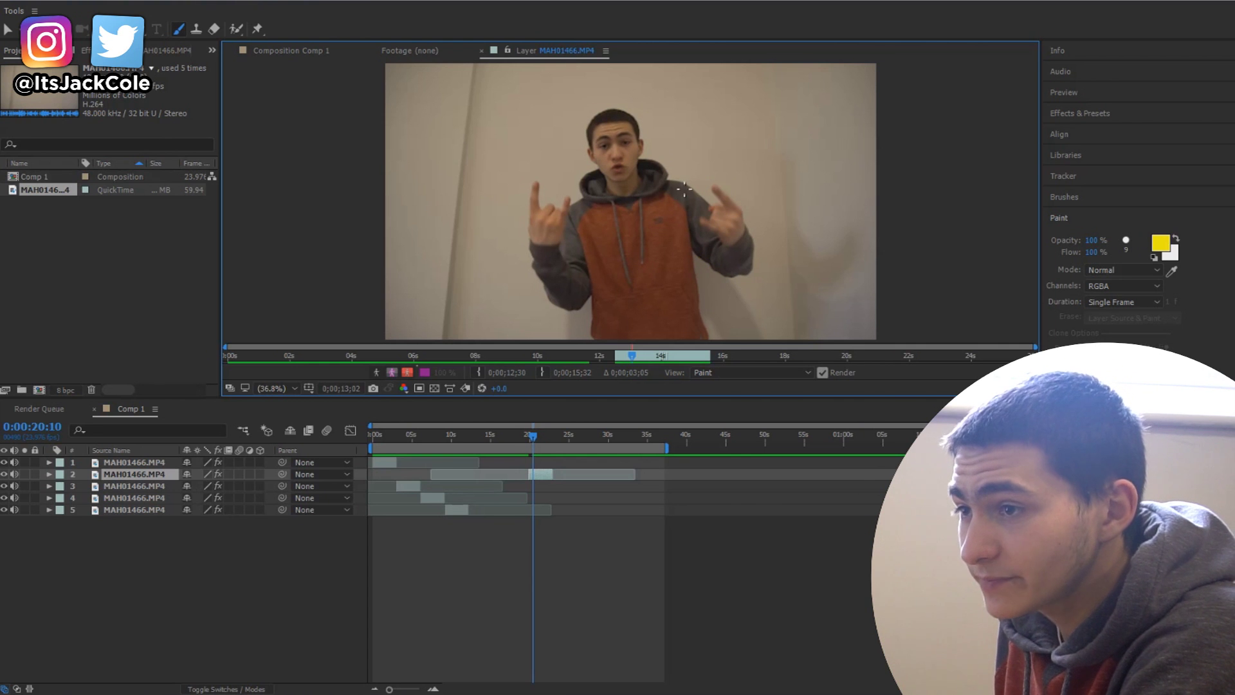
left_click_drag(697, 256, 699, 277)
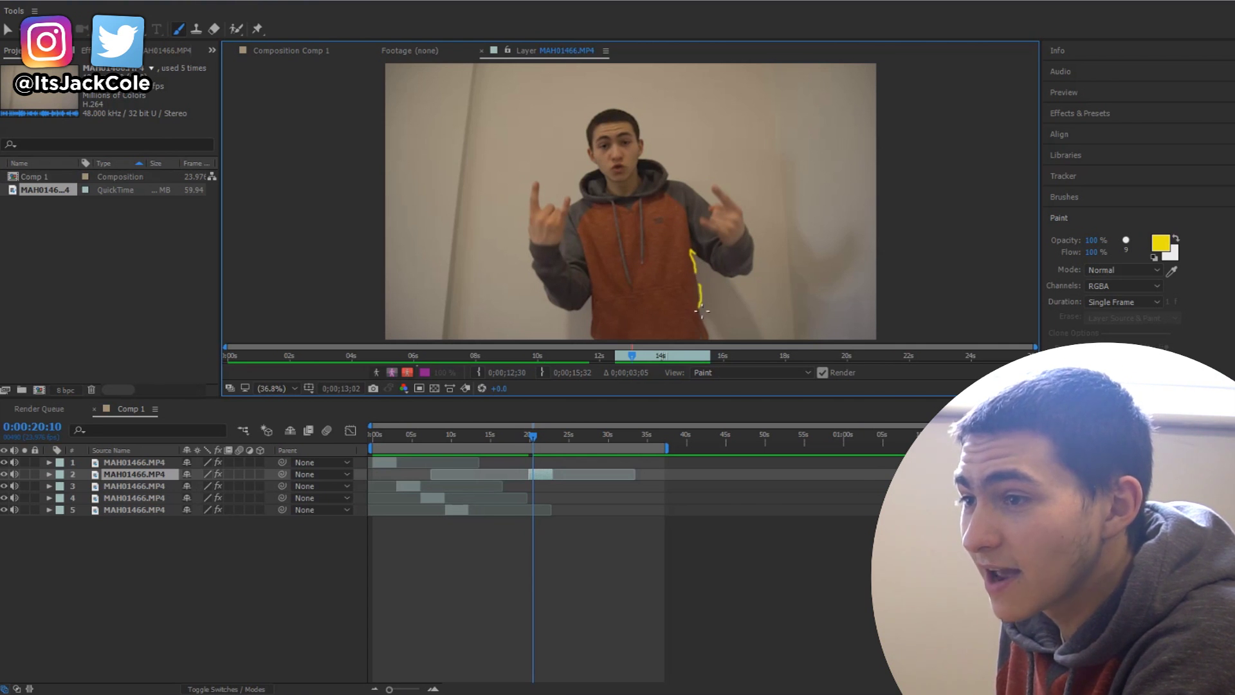
key("Page_Down")
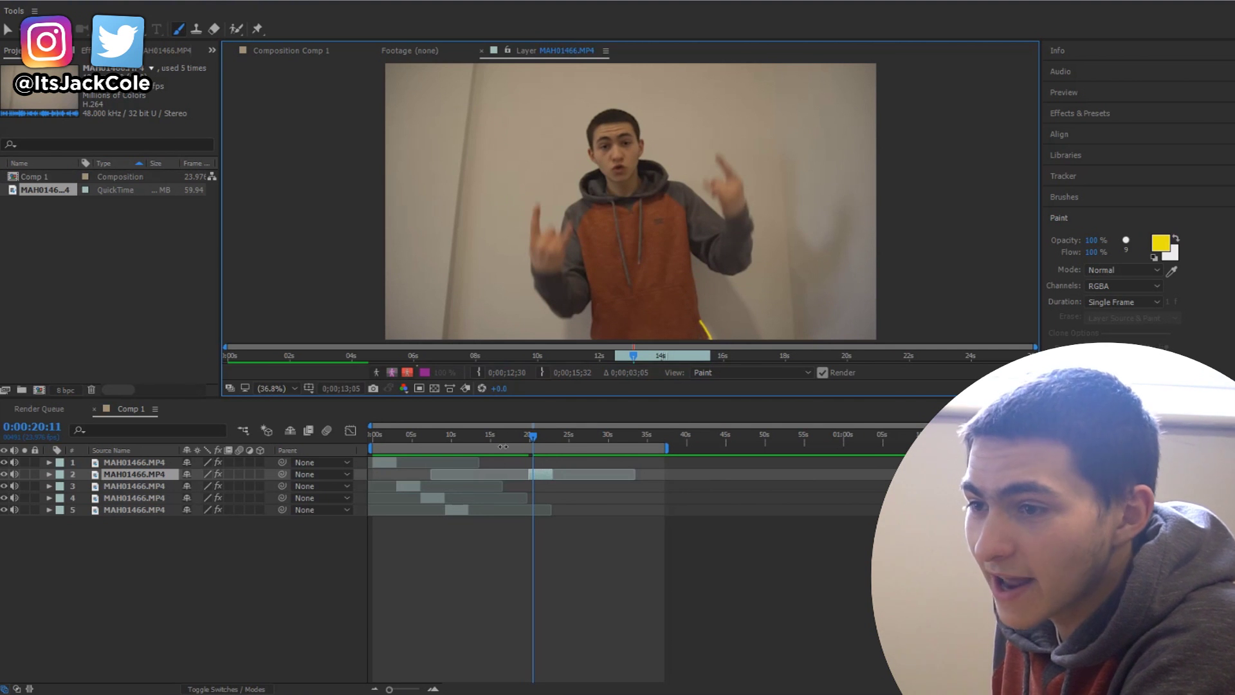
left_click_drag(533, 435, 529, 435)
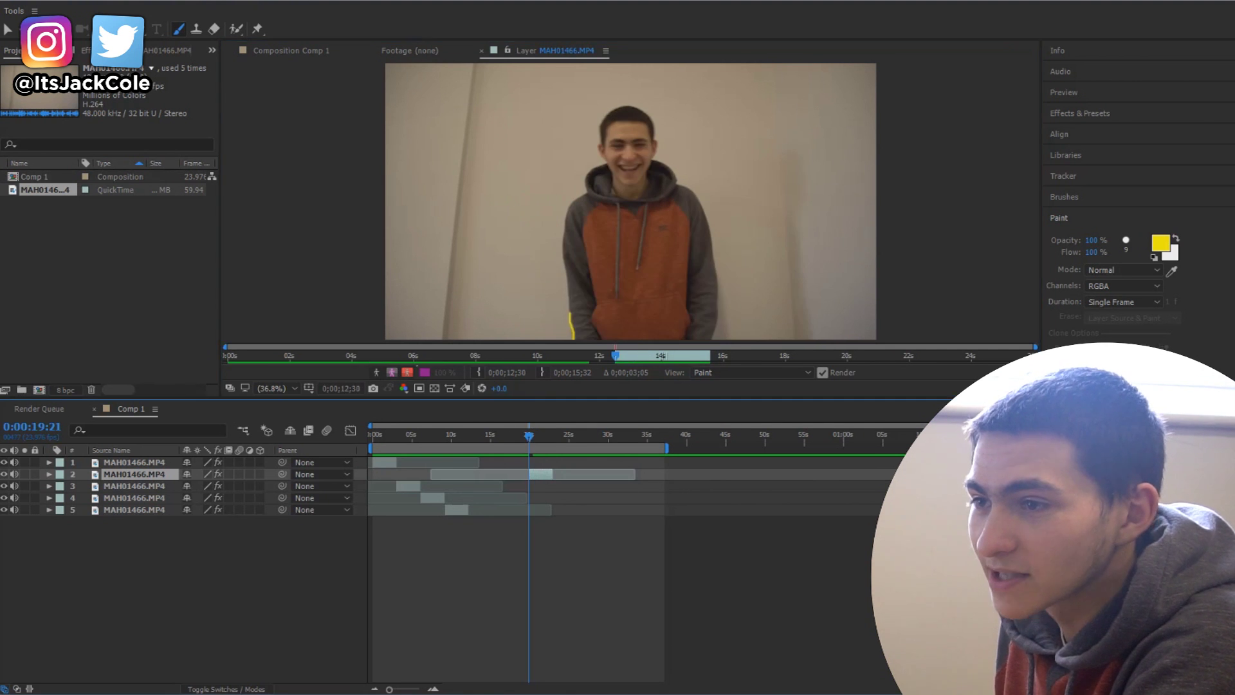
- Preview the scribble animation and set the brush colour to orange
key("space")
key("space")
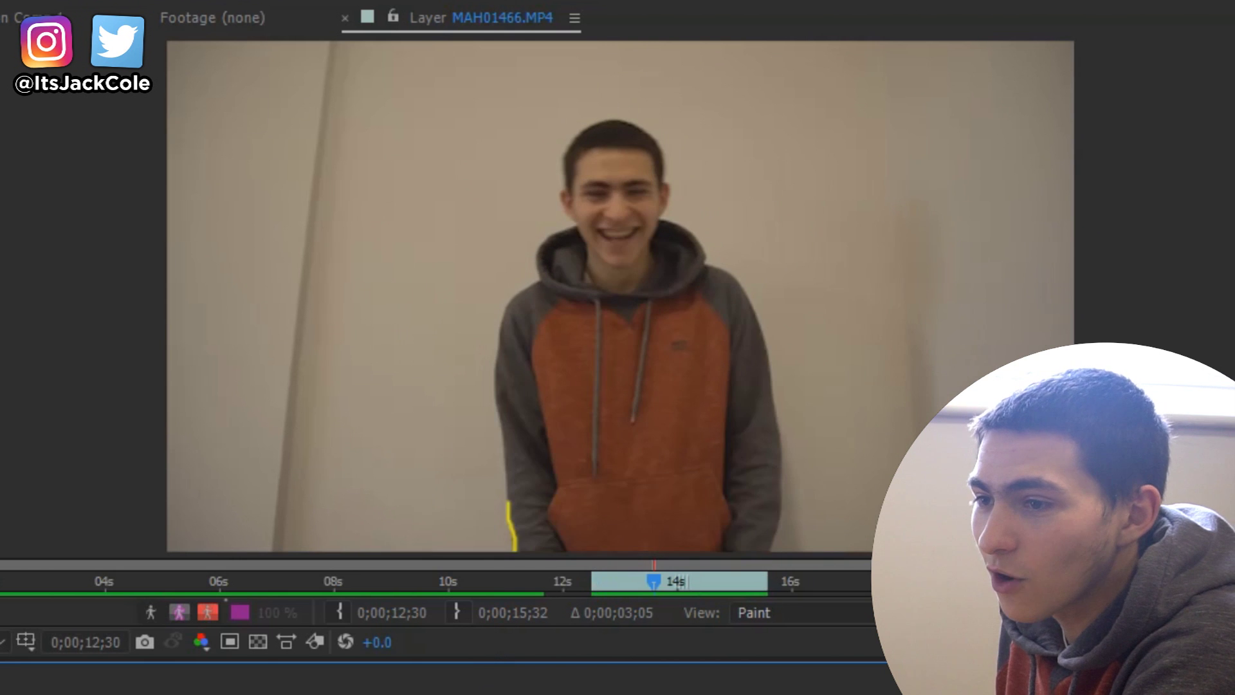
key("space")
key("space")
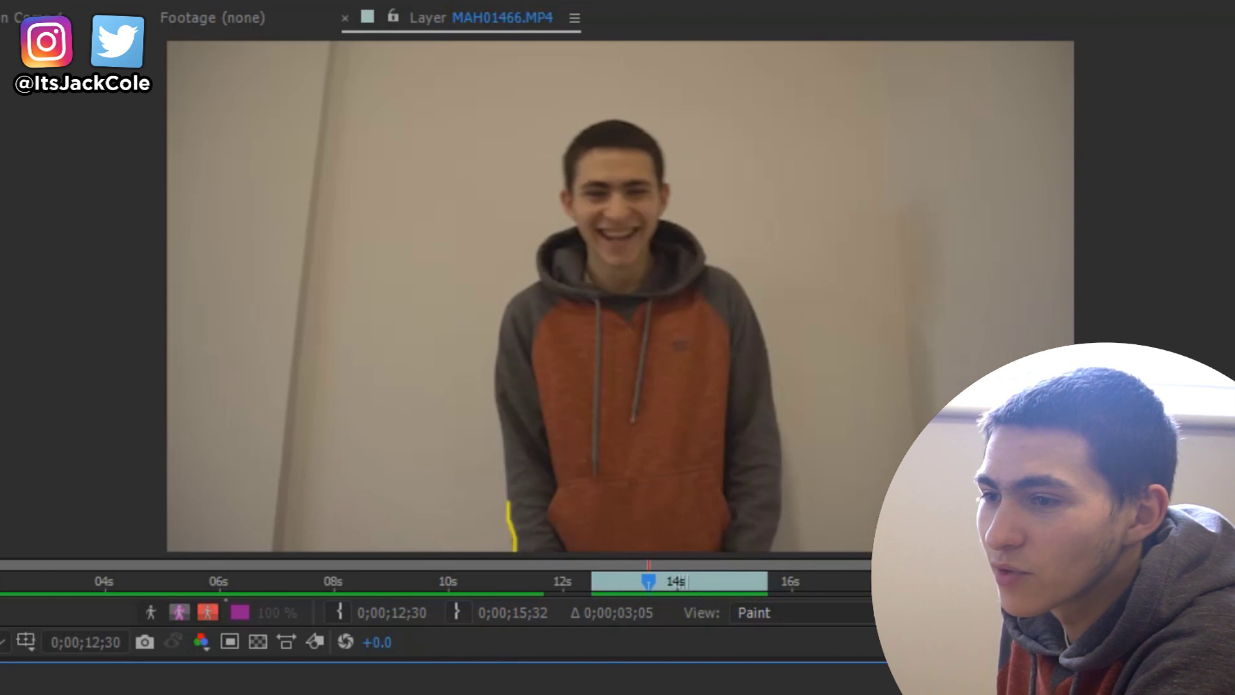
key("space")
key("space")
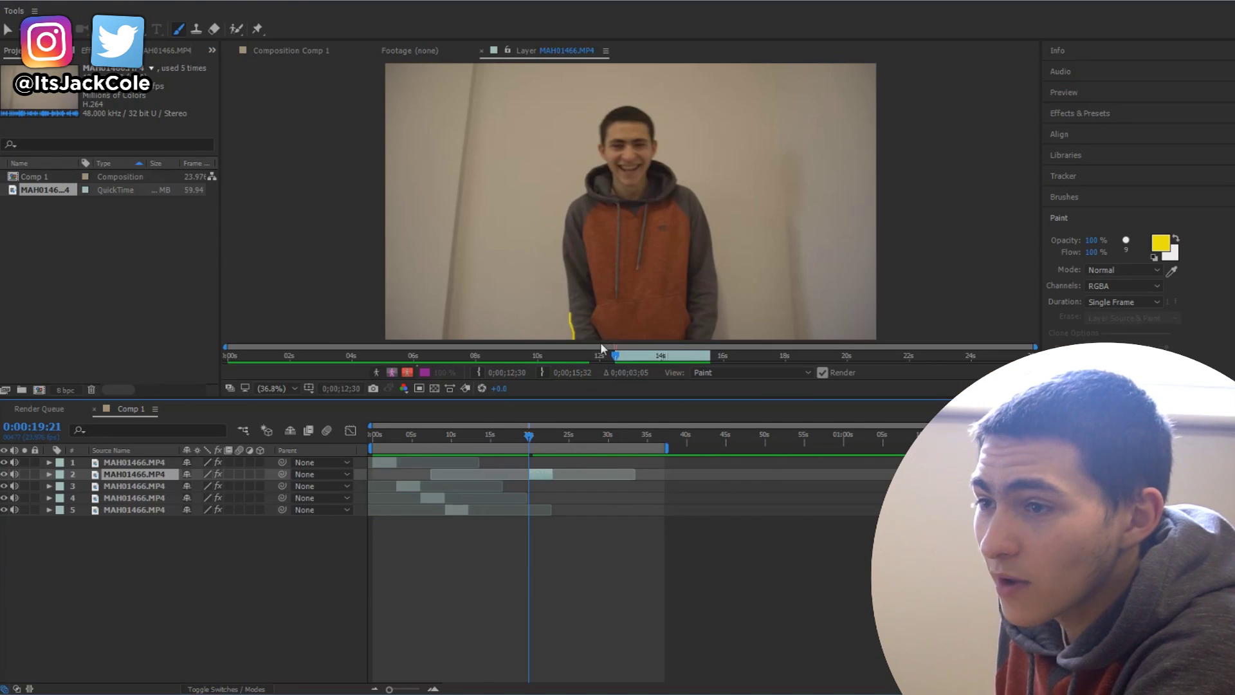
left_click(1161, 243)
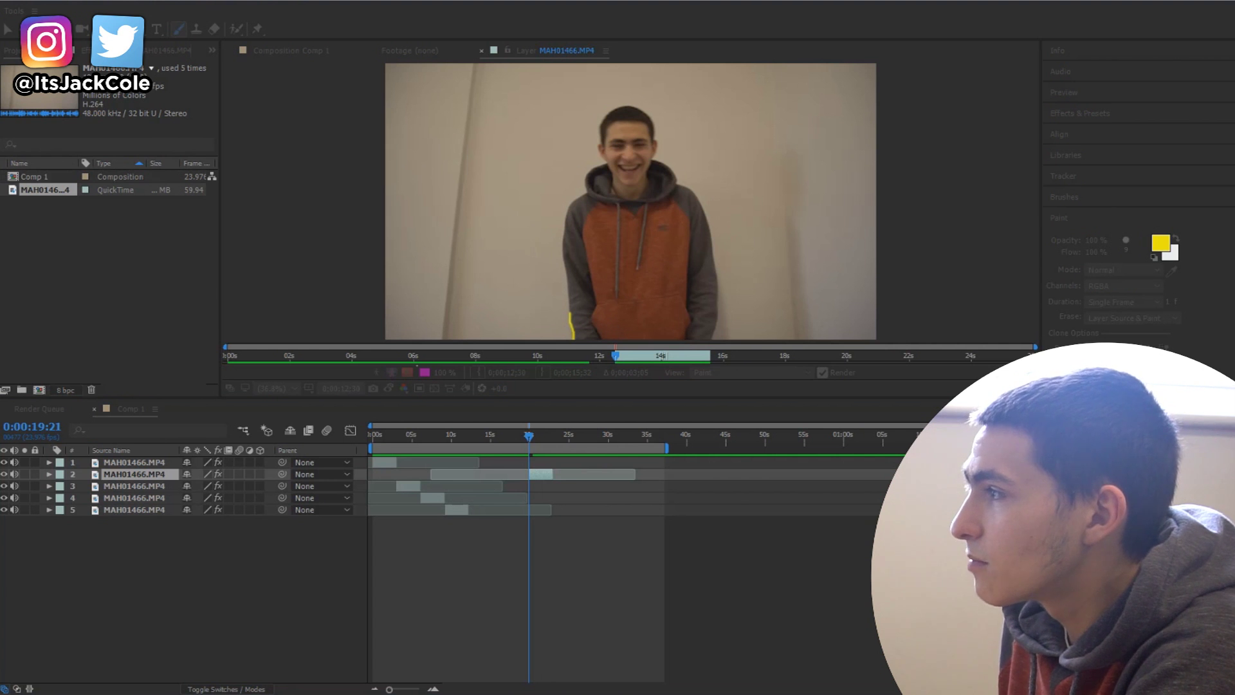
key("Return")
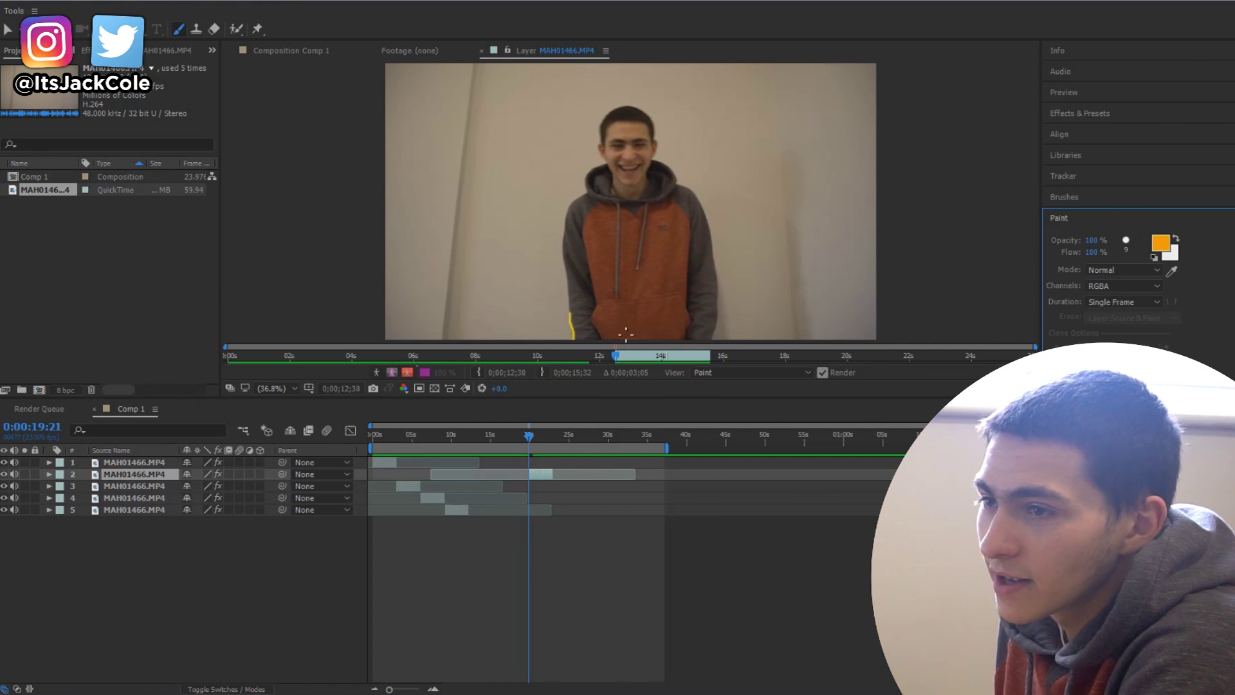
- Paint per-frame strokes, undoing the one above the eyebrow, and add strokes down the hoodie's right side
left_click(601, 338)
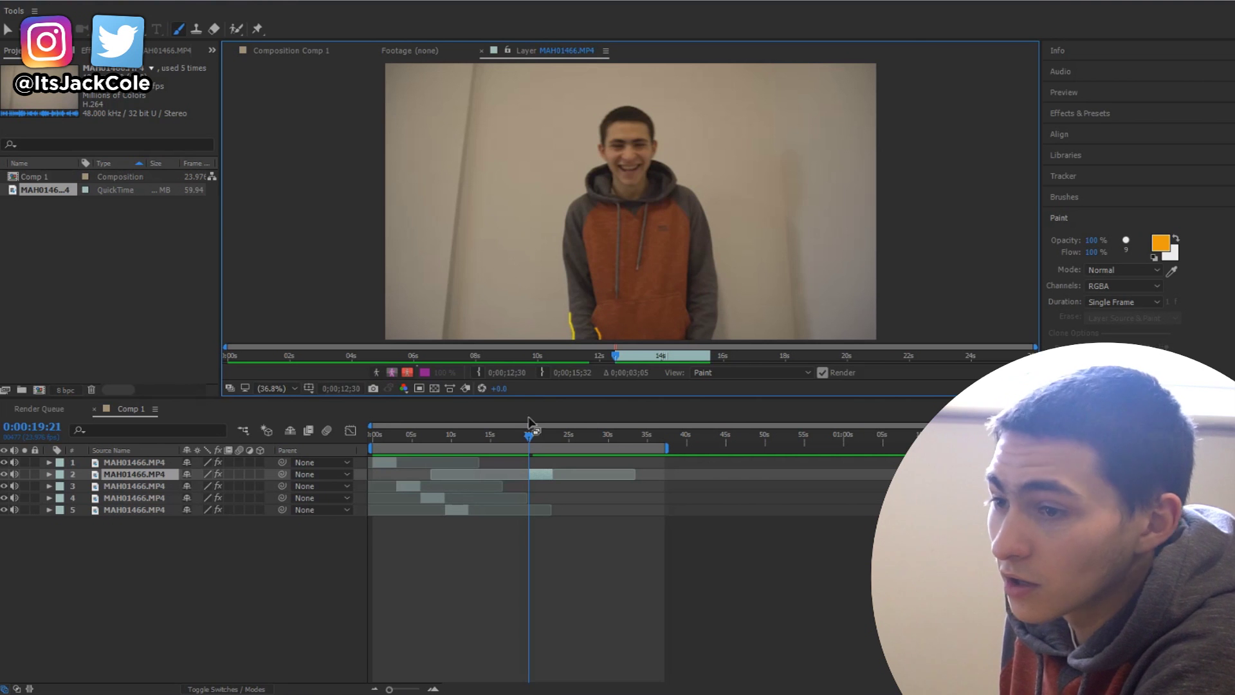
key("Page_Down")
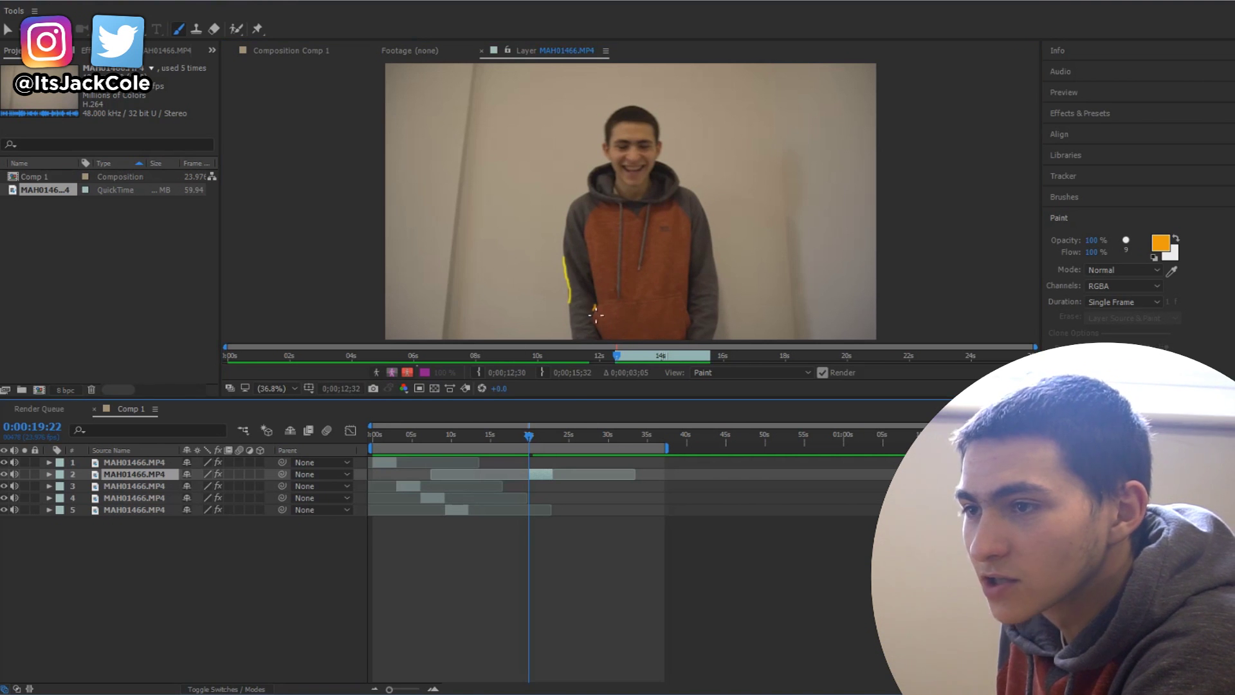
left_click(569, 293)
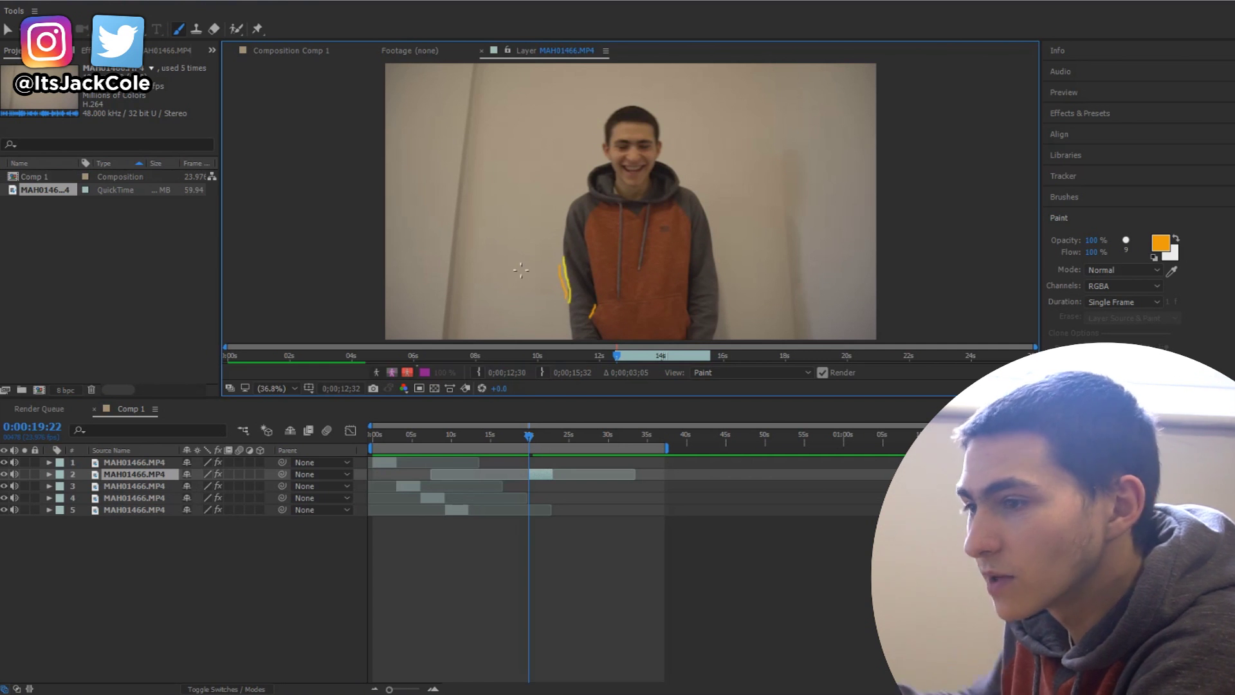
key("Page_Down")
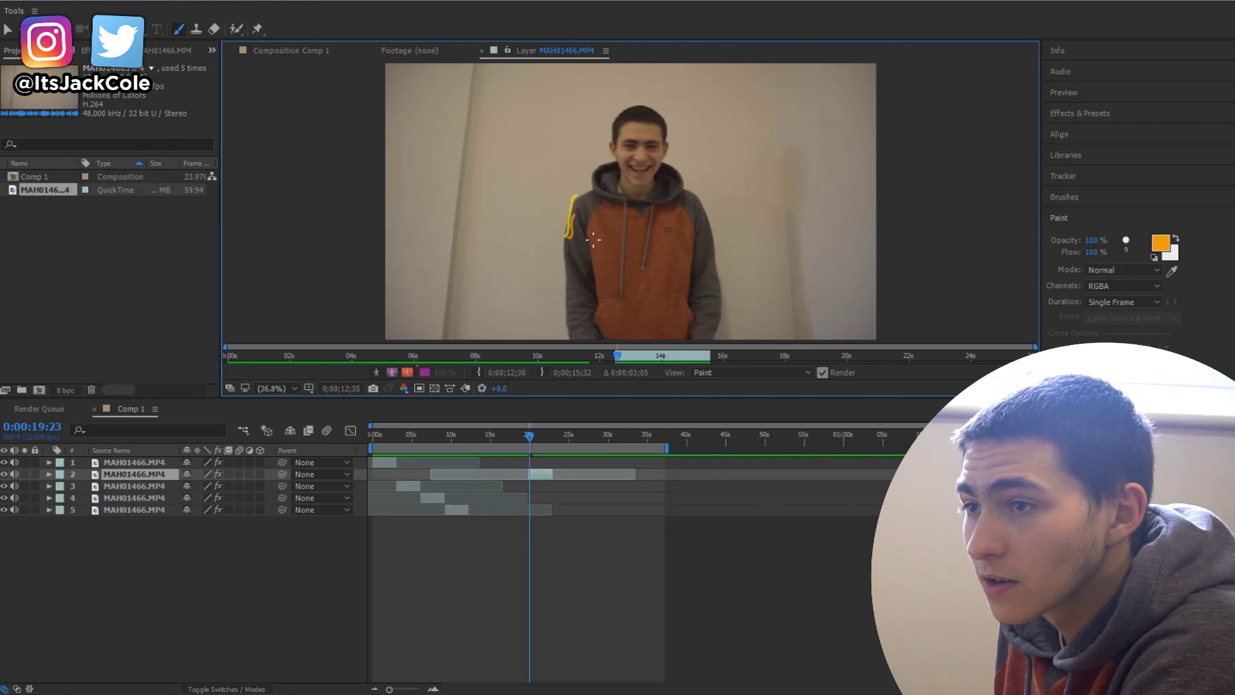
key("Page_Down")
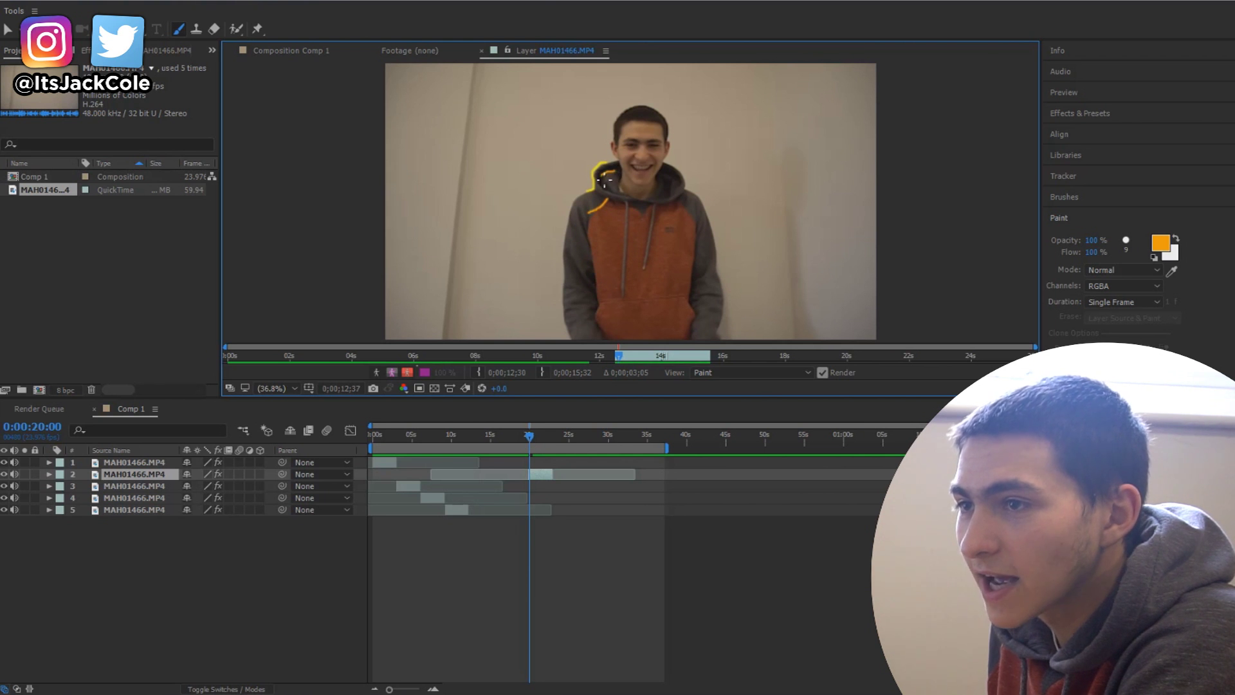
key("Page_Down")
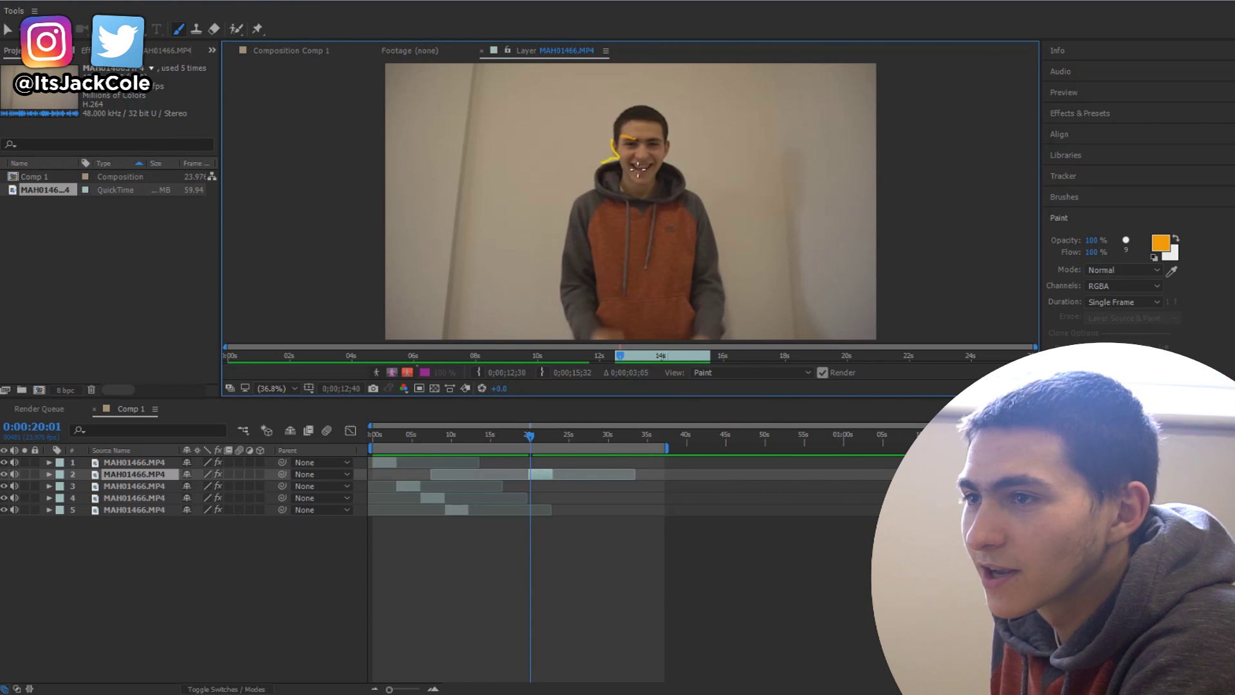
key("ctrl+z")
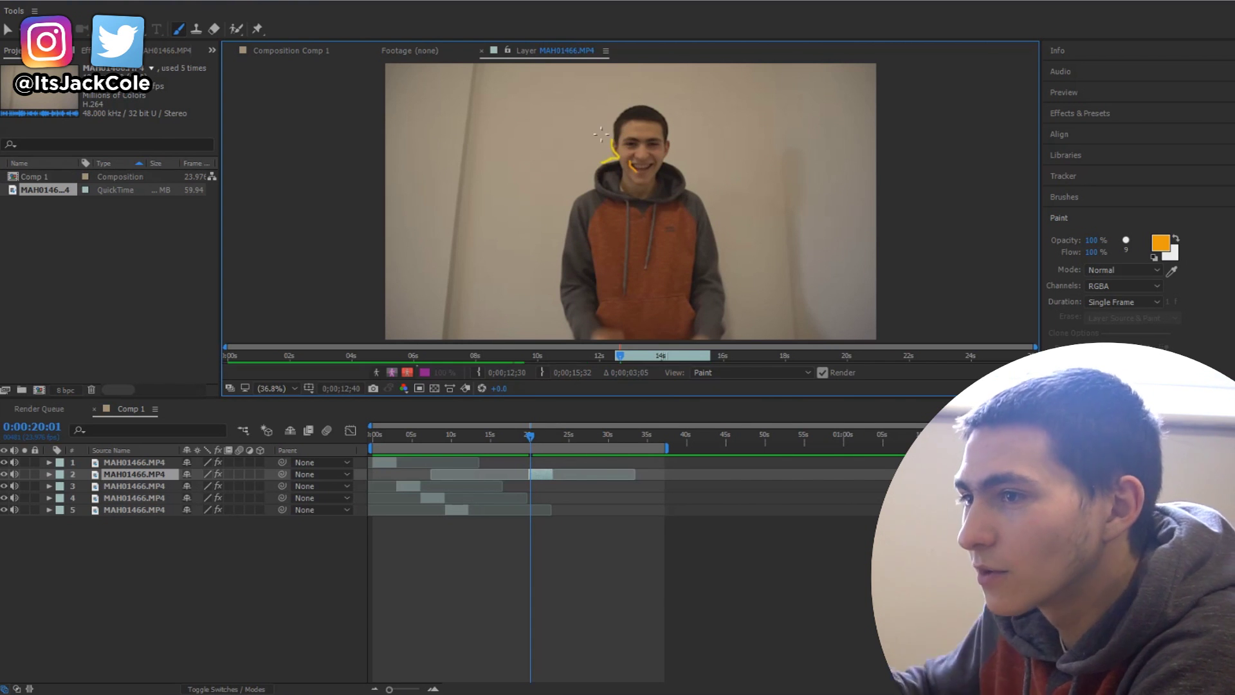
key("Page_Down")
key("Page_Down")
key("Page_Down")
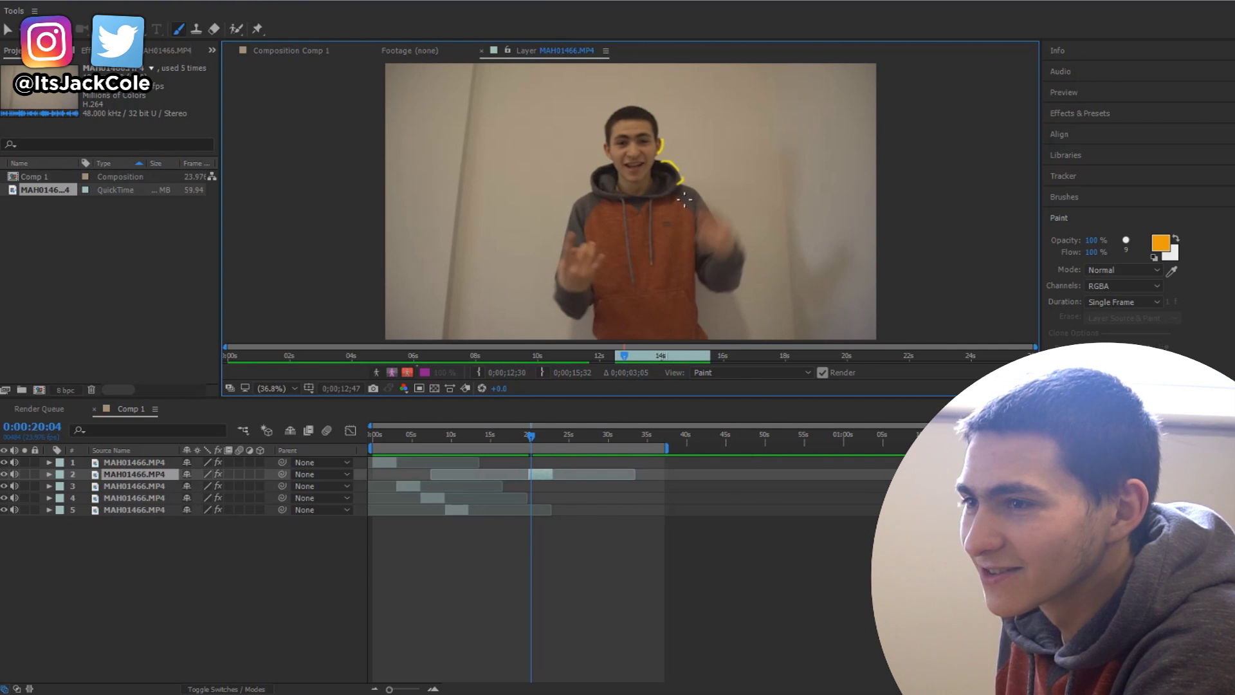
key("Page_Down")
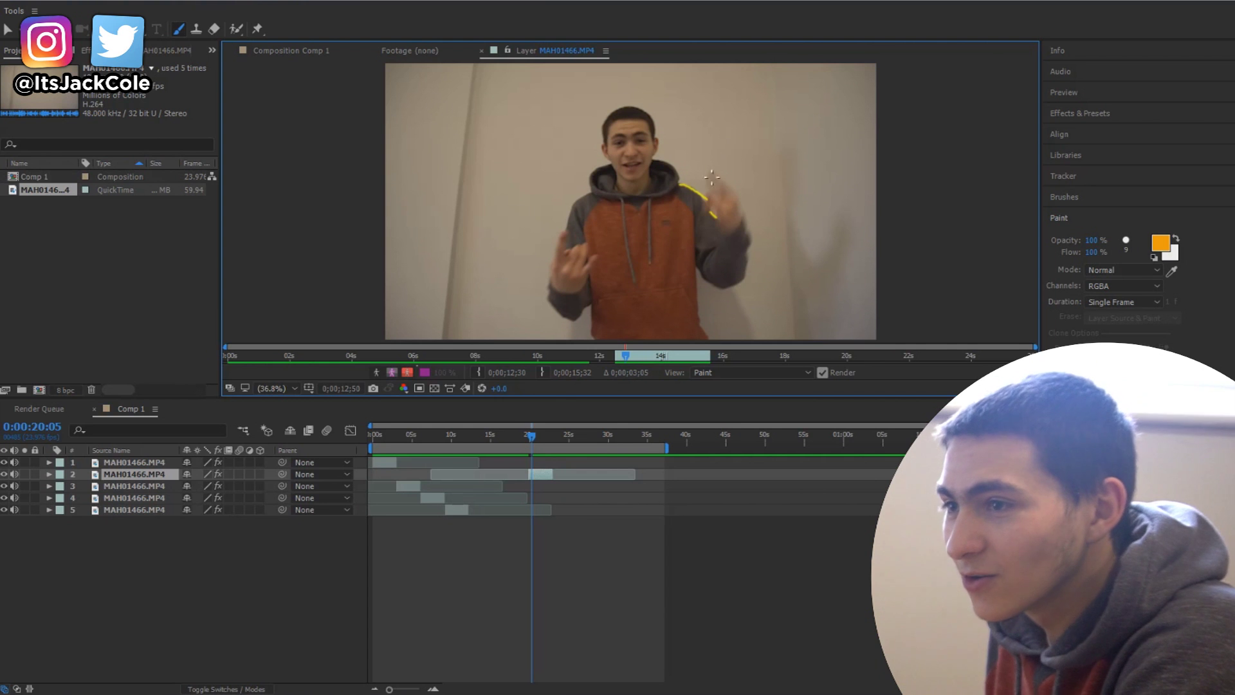
left_click_drag(700, 251, 698, 270)
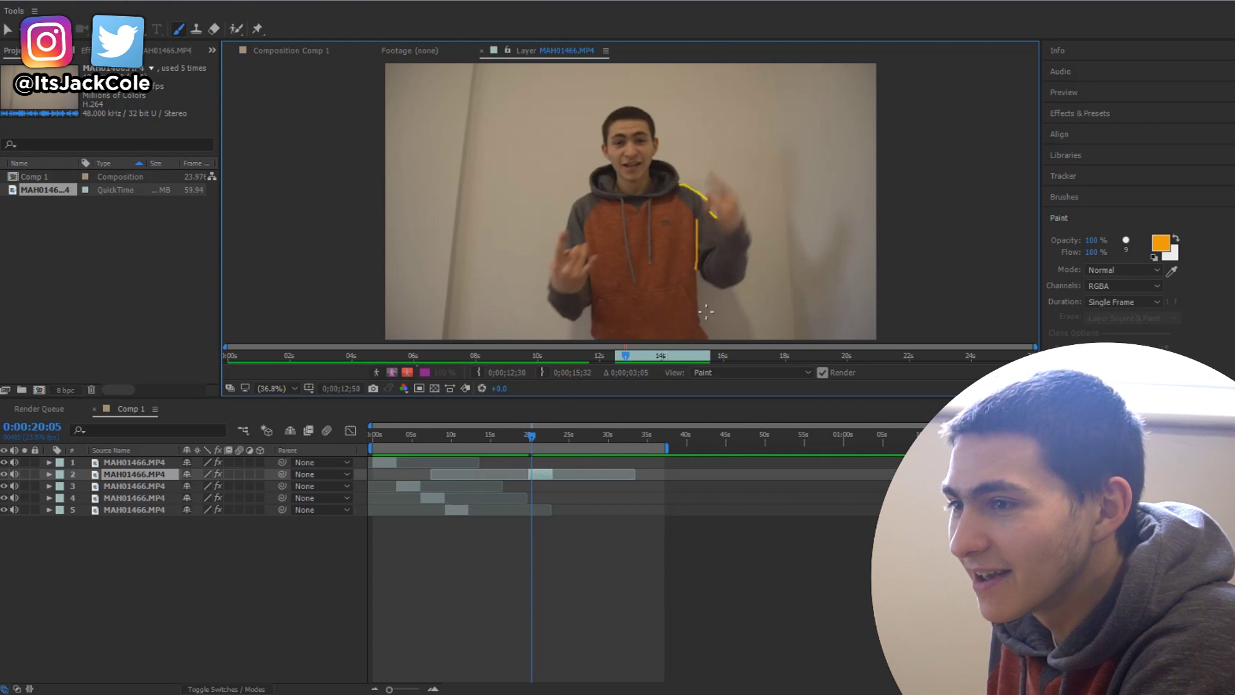
left_click_drag(704, 320, 703, 323)
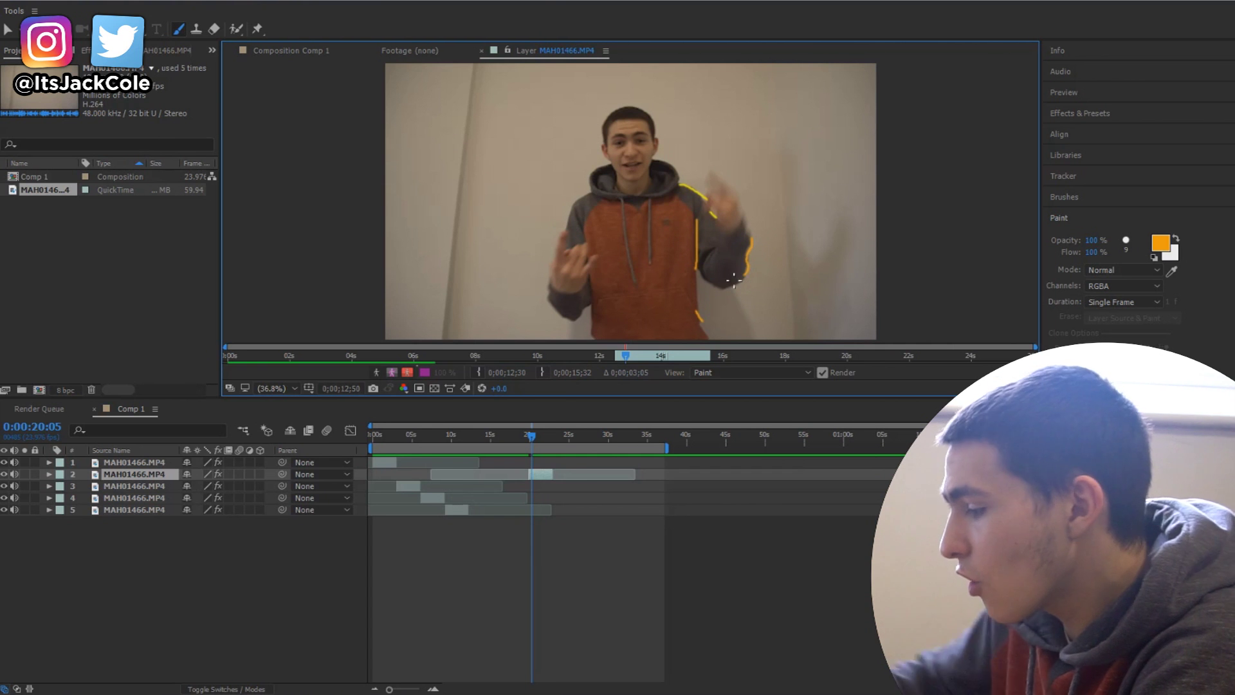
key("Page_Down")
- Fit the whole frame back in the viewer and play back the painted frames
key("/")
left_click(288, 388)
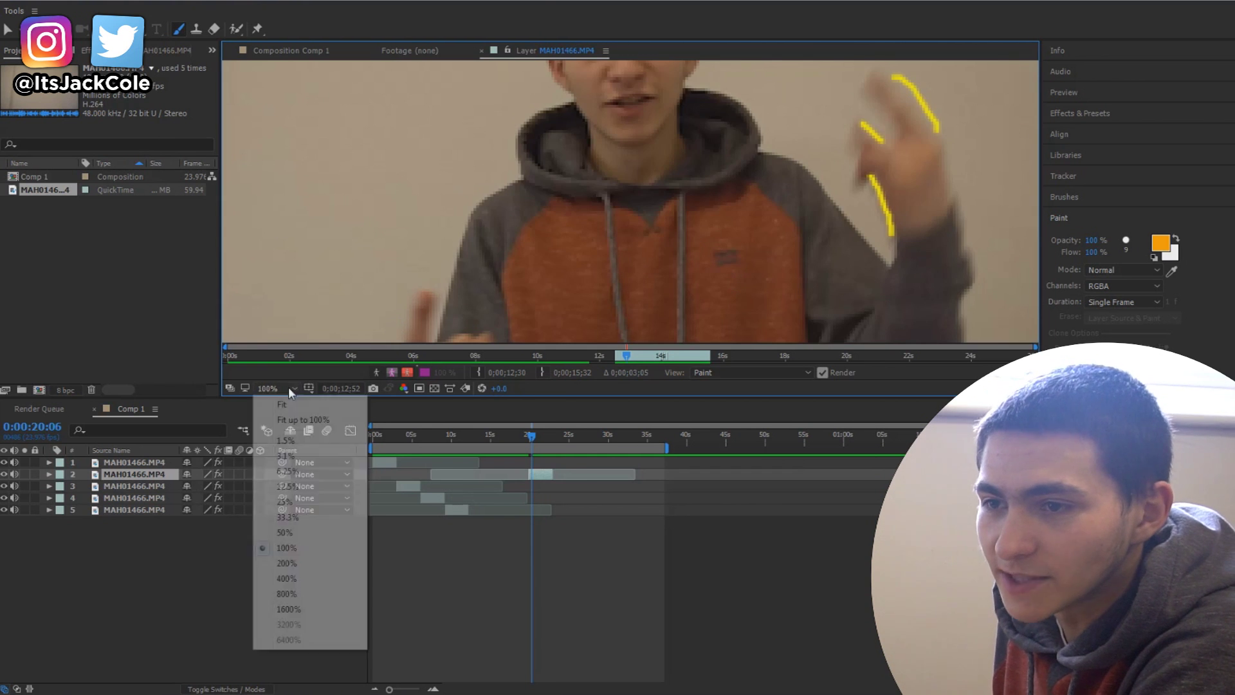
left_click(286, 404)
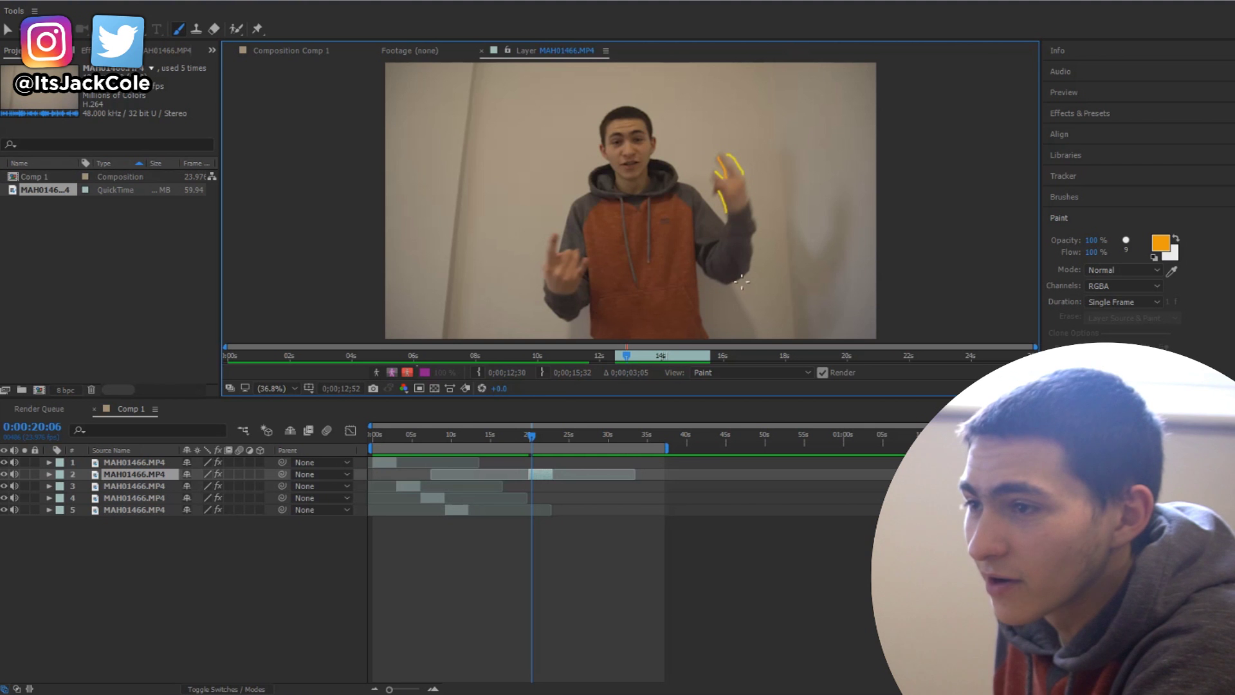
key("Page_Down")
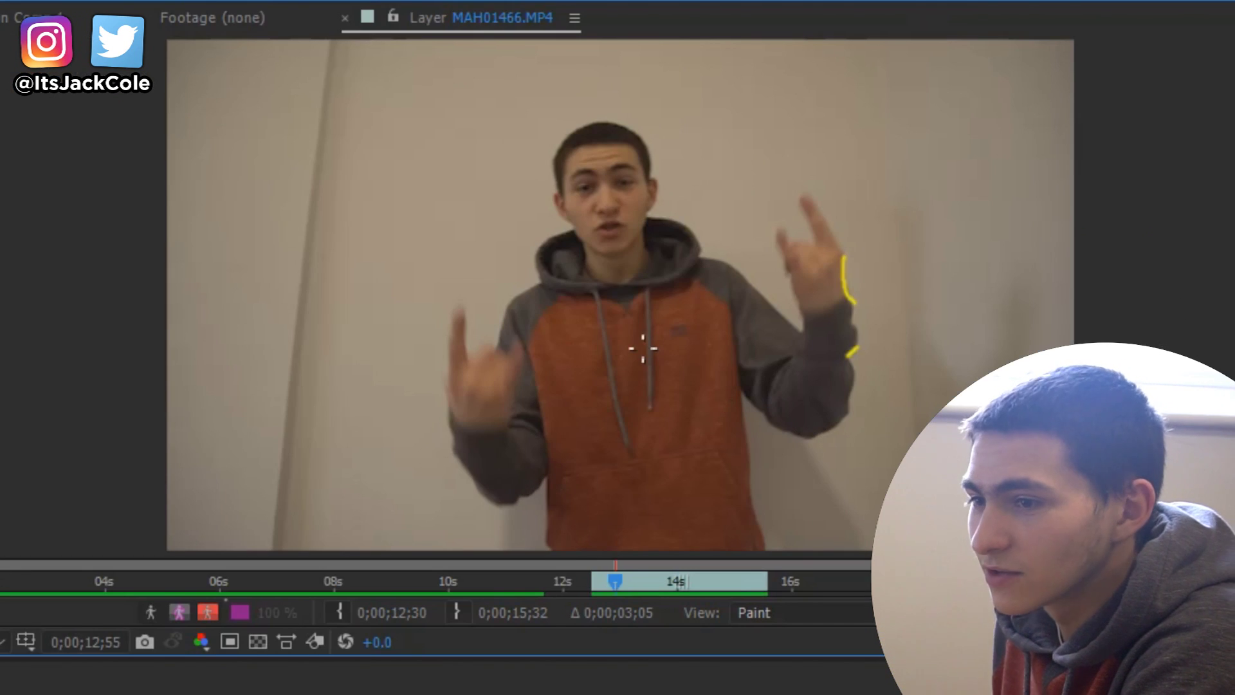
key("space")
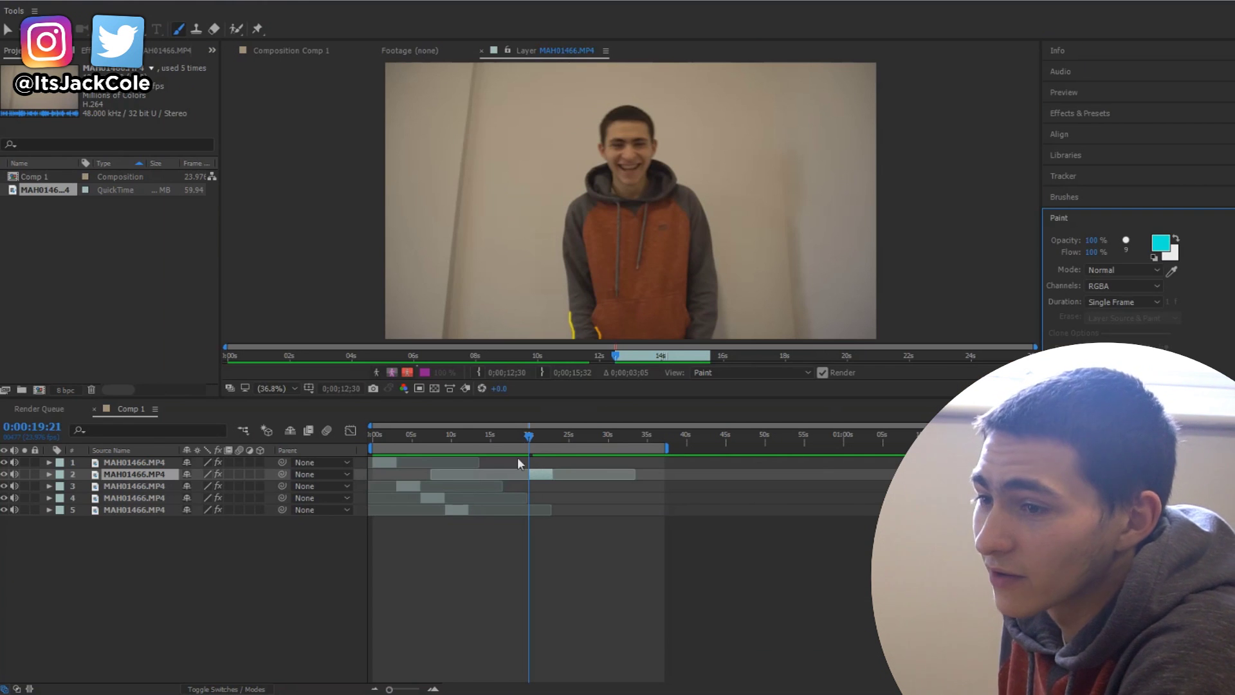
- At 22:00, paint a cyan stroke along the arm, step ahead three frames, and play back the layer
left_click(524, 437)
left_click_drag(524, 439, 546, 436)
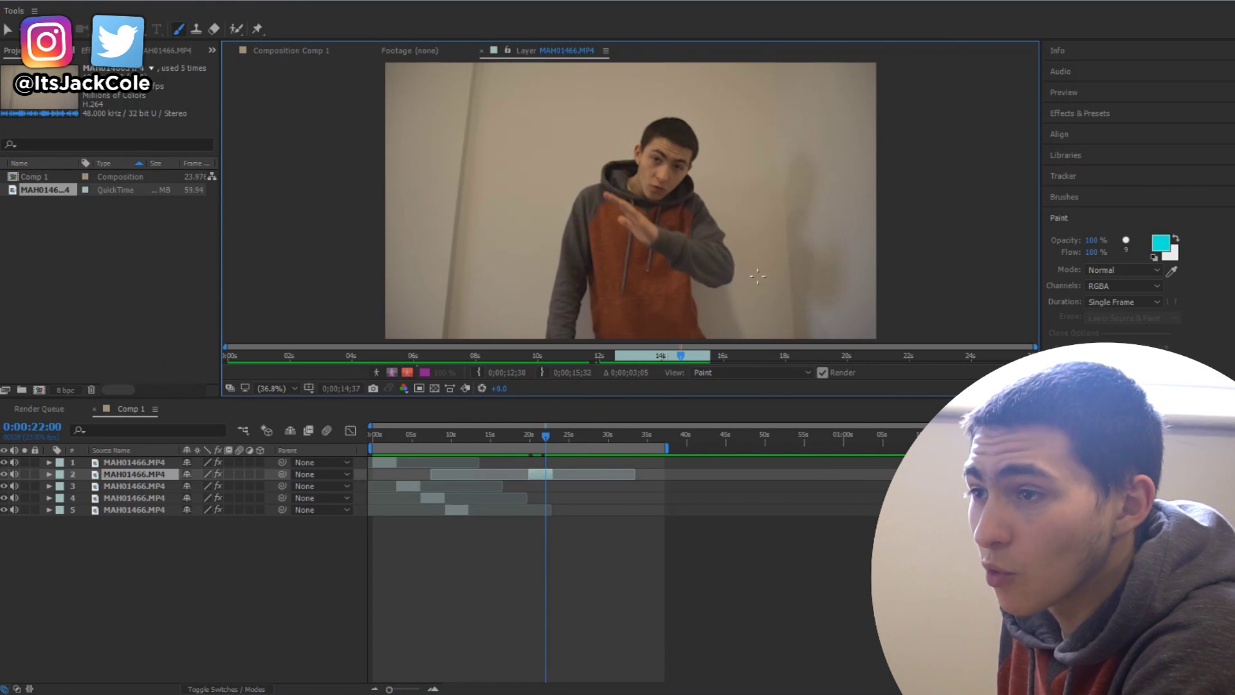
left_click_drag(739, 278, 736, 254)
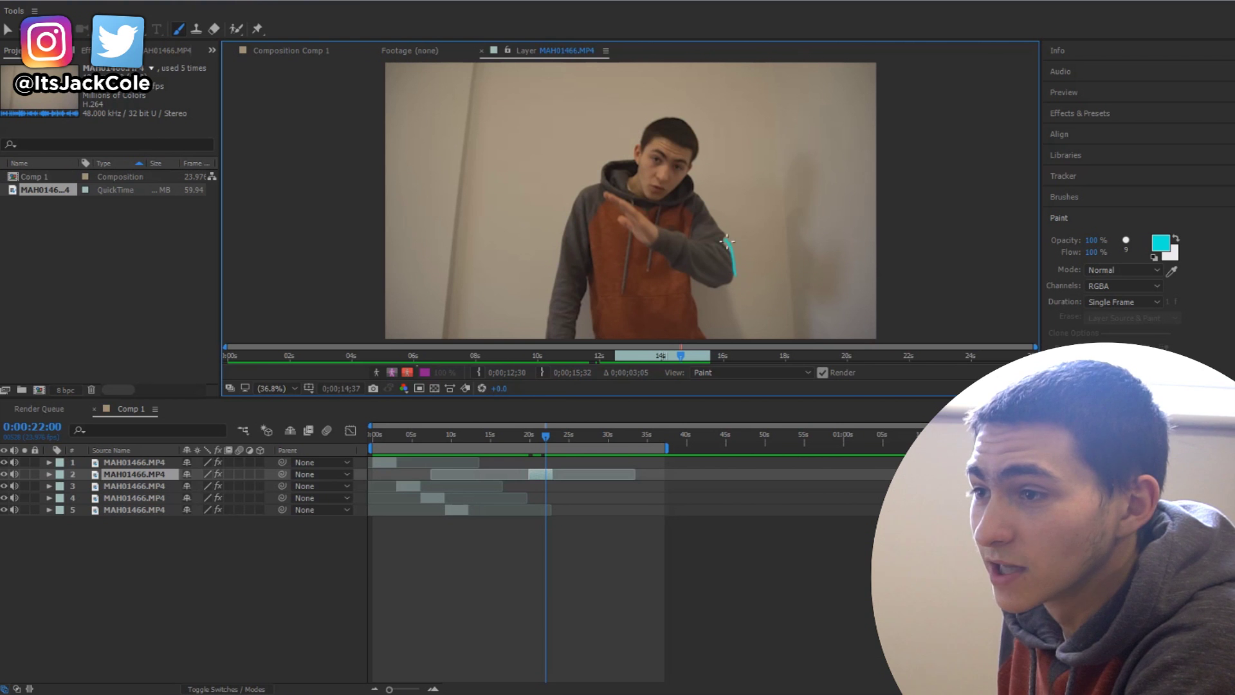
key("Page_Down")
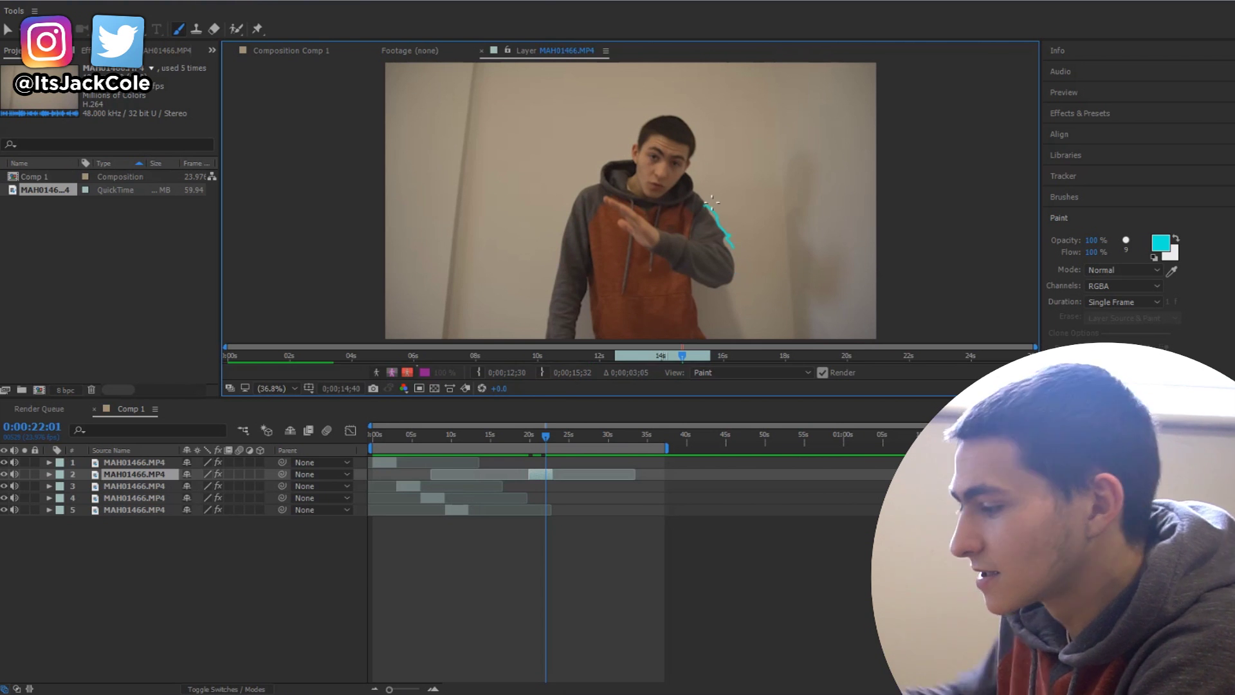
key("Page_Down")
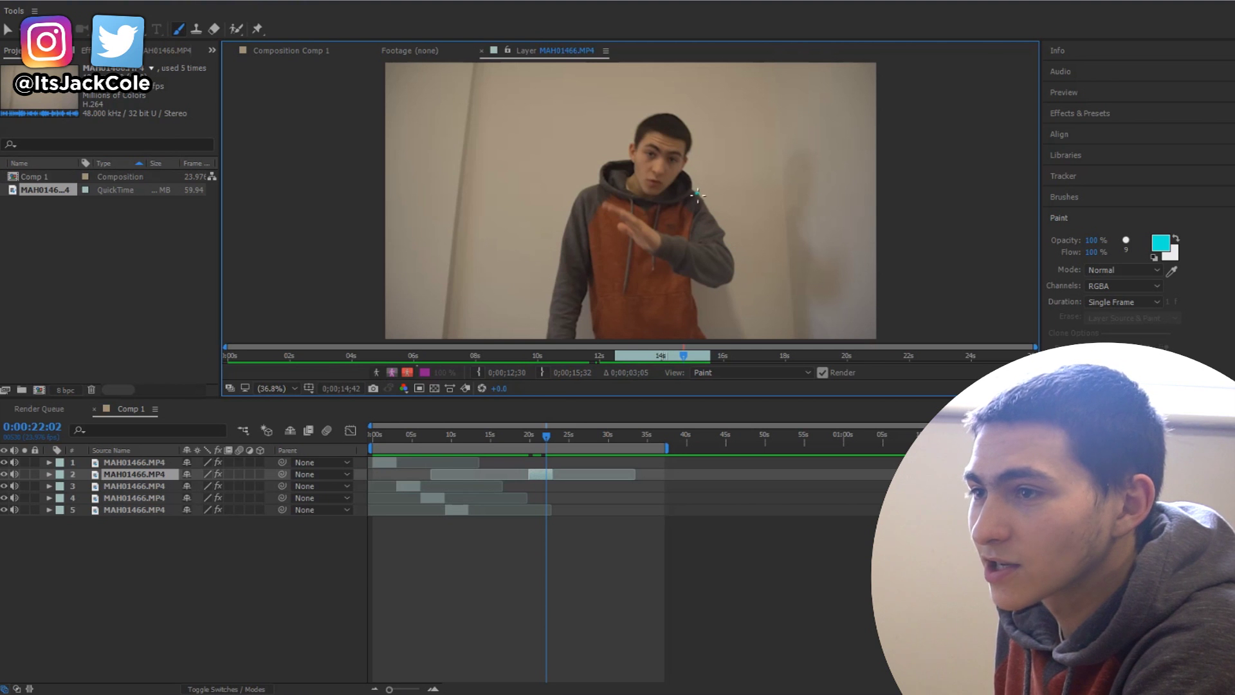
key("Page_Down")
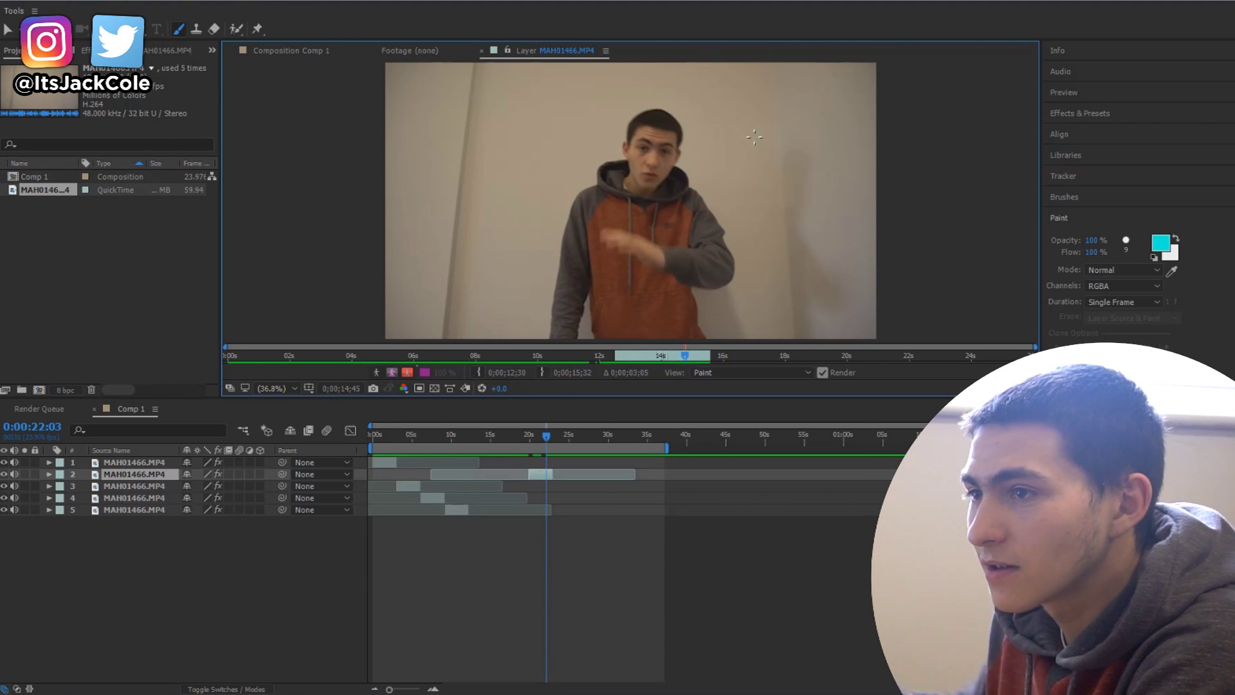
key("space")
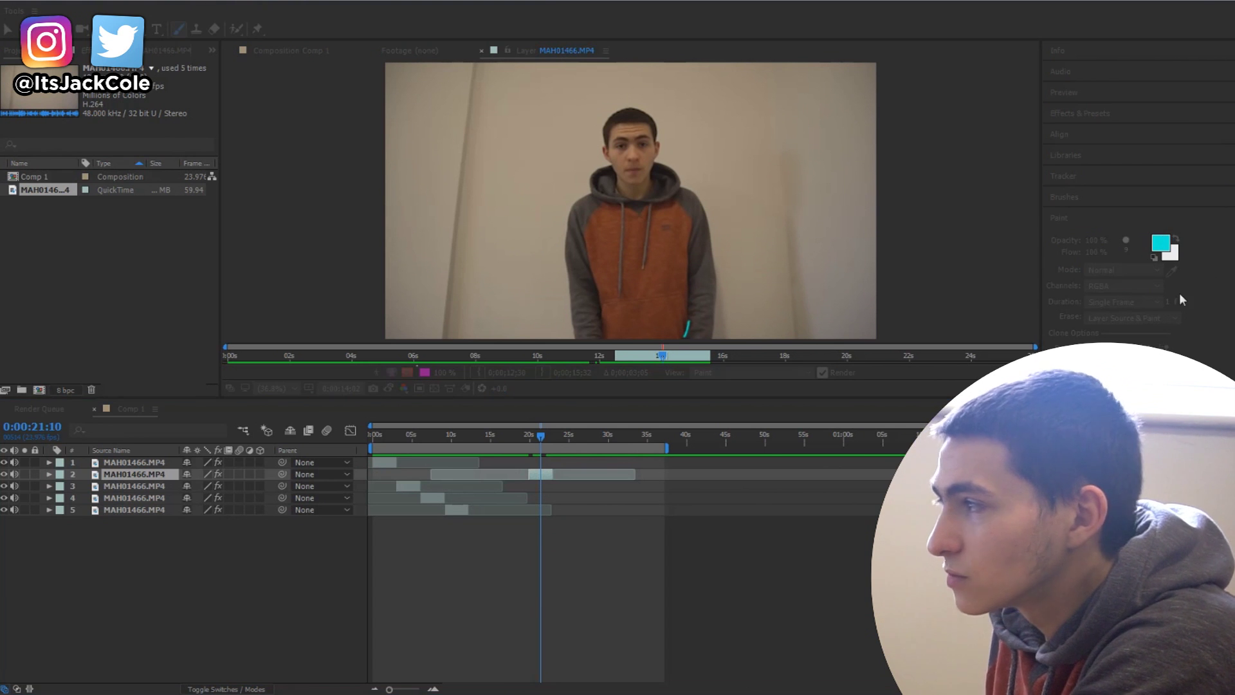
- Confirm red as the brush colour, move the playhead to 22:22, and duplicate painted layer 2
key("Return")
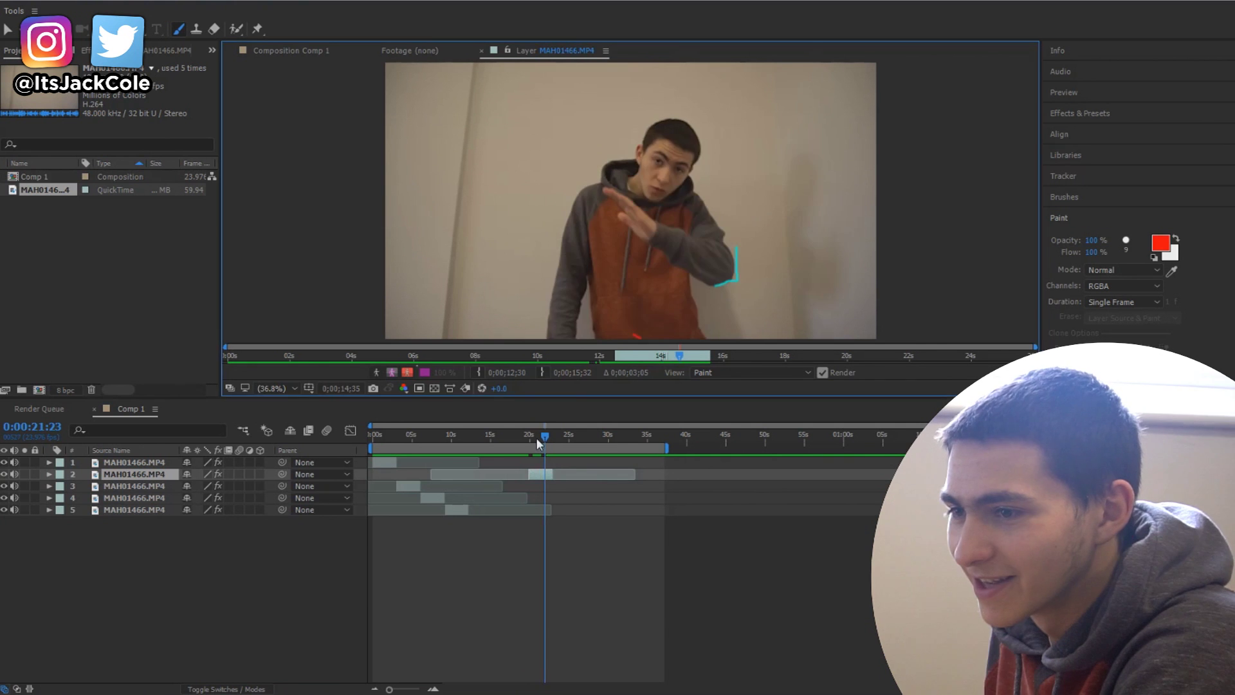
left_click(529, 435)
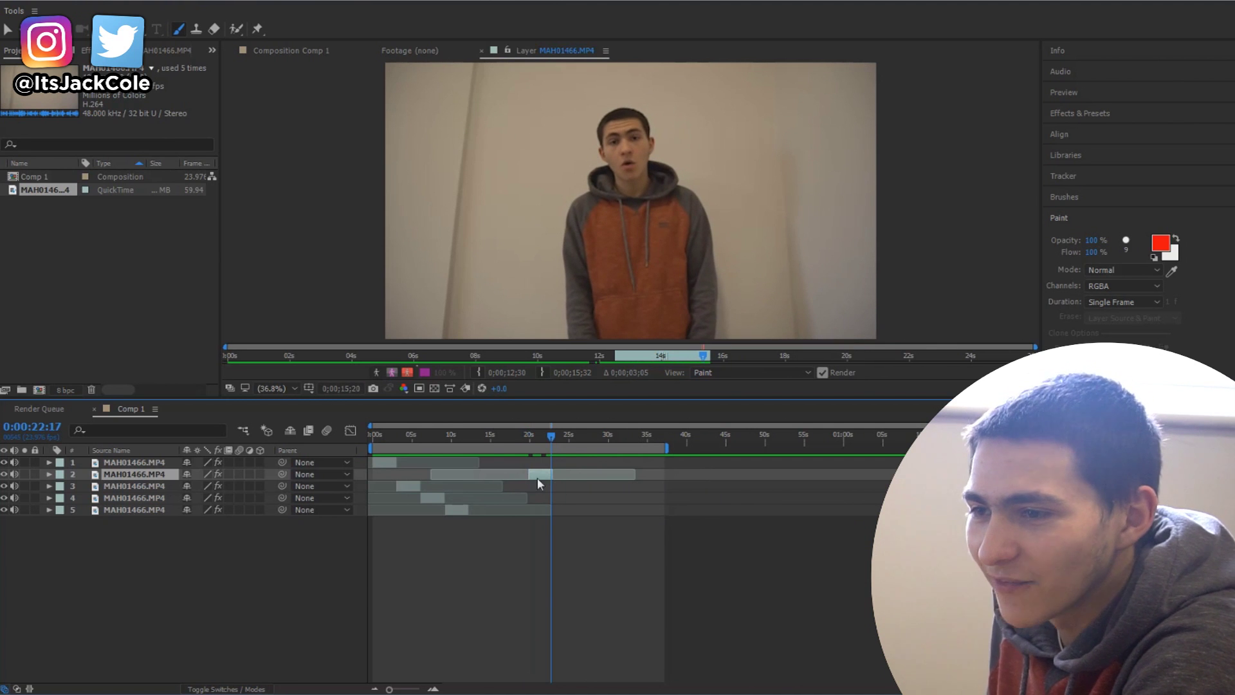
left_click(553, 438)
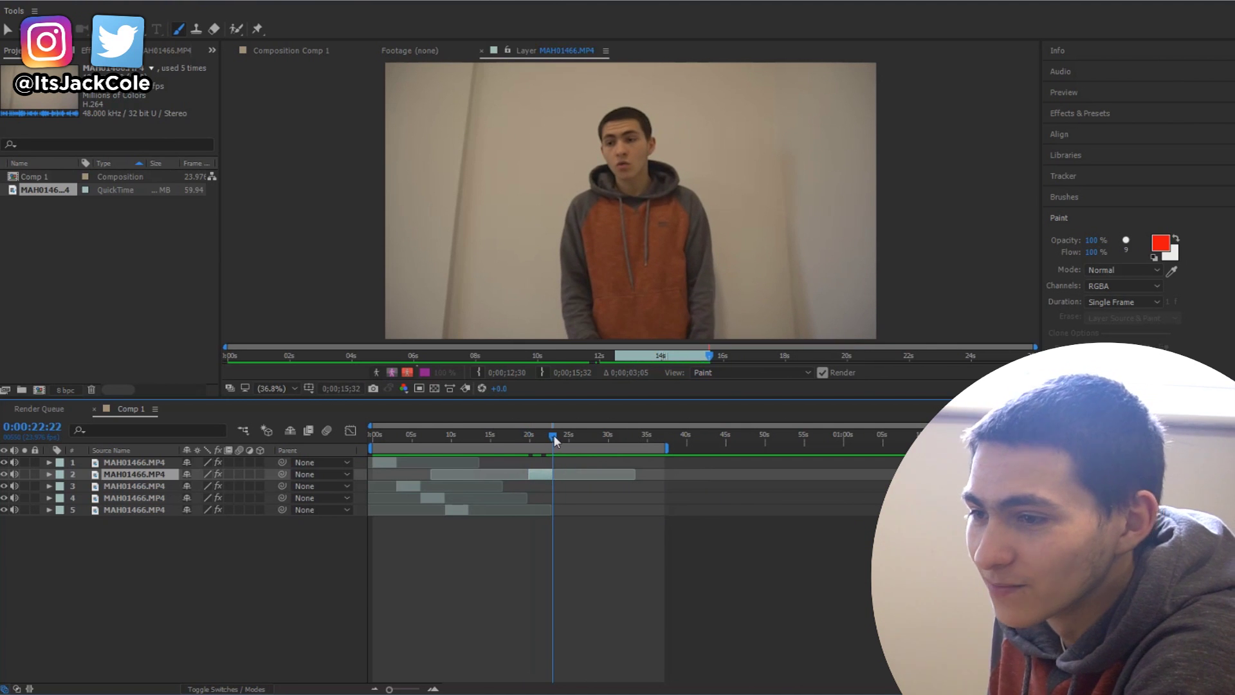
key("ctrl+d")
- Offset the layer 2 copies in time, move layer 1 to fifth, preview, and return to Comp 1
left_click_drag(541, 480, 608, 481)
key("ctrl+d")
key("ctrl+d")
key("ctrl+Up")
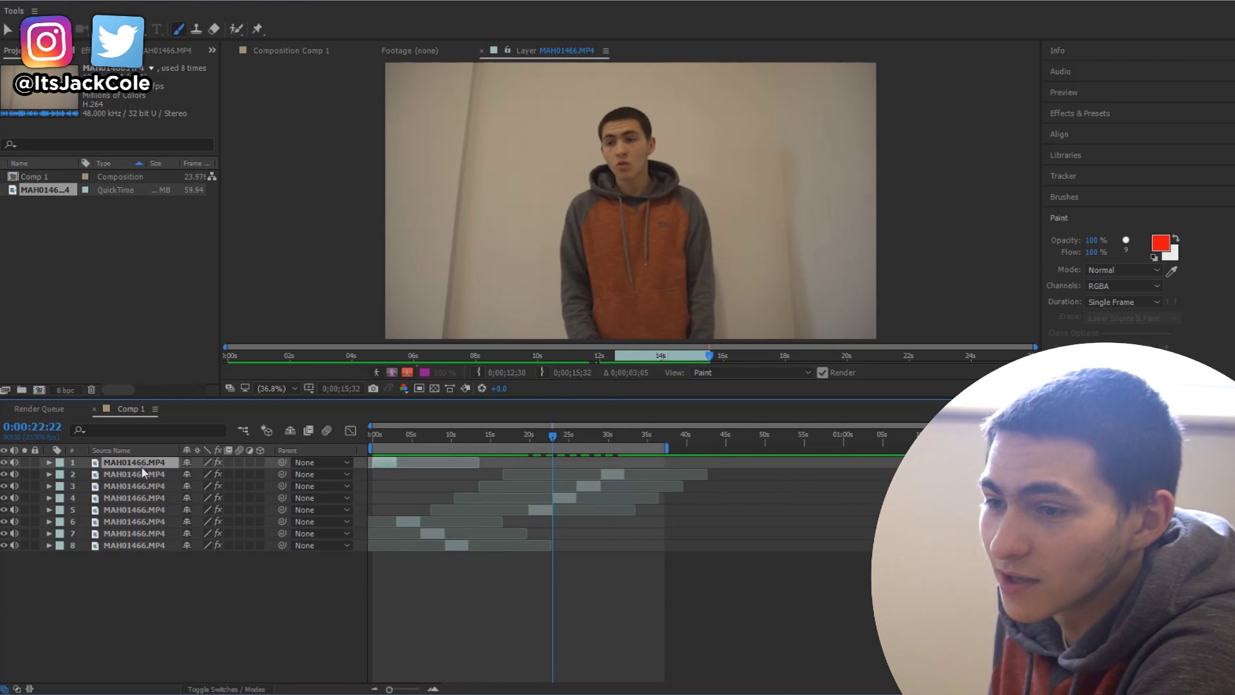
left_click_drag(141, 466, 137, 515)
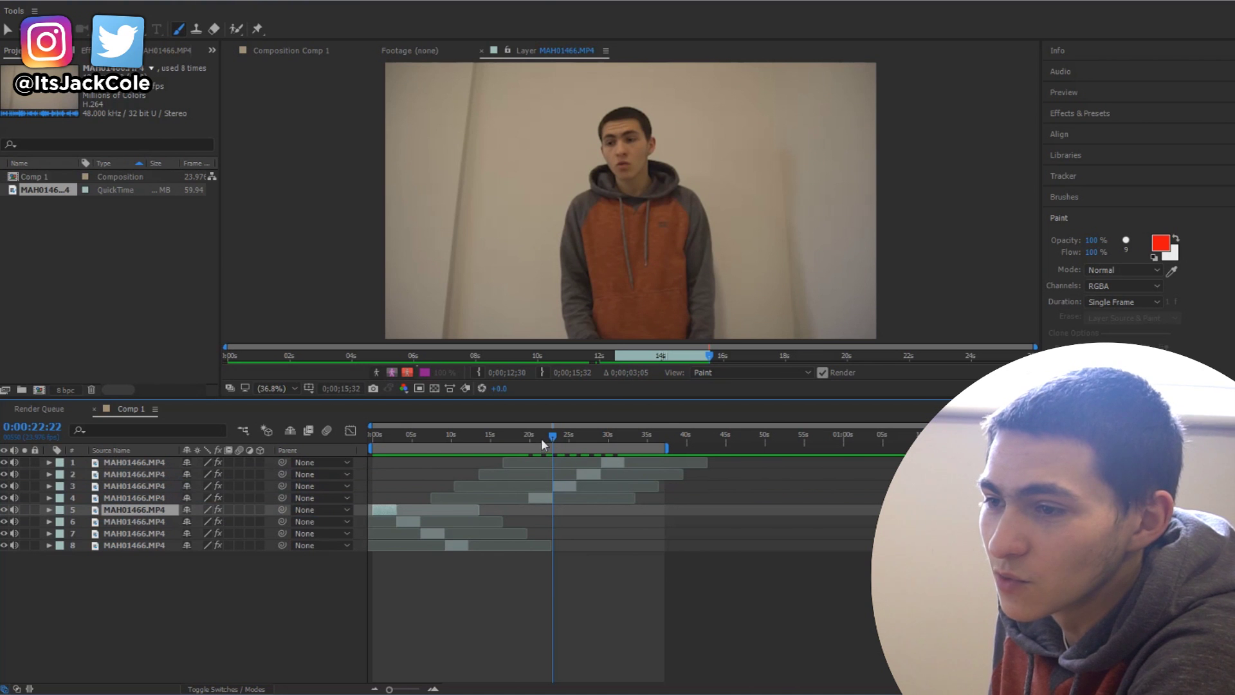
key("j")
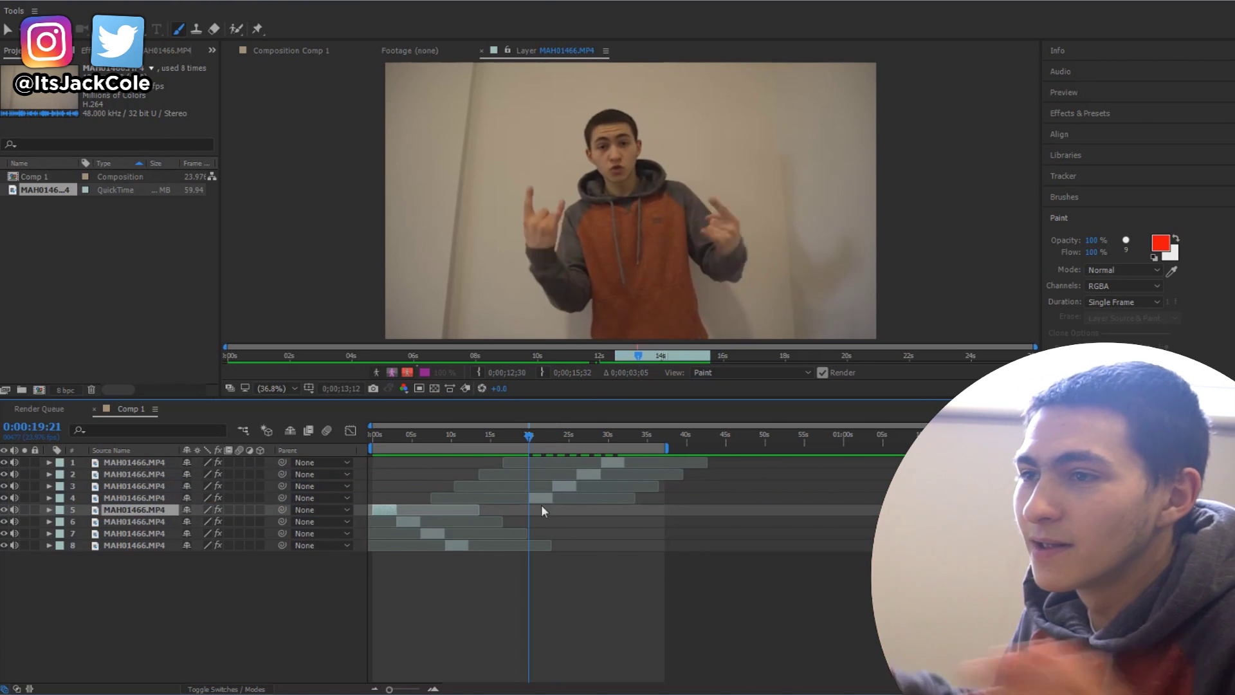
key("space")
left_click(291, 50)
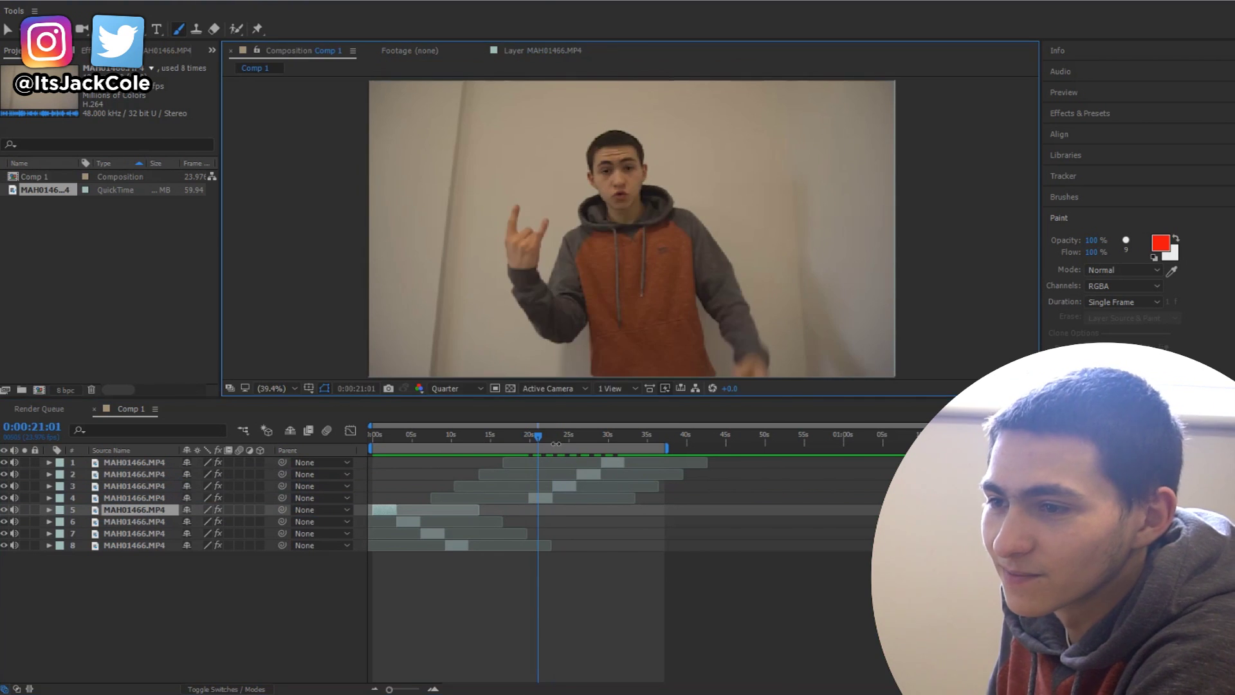